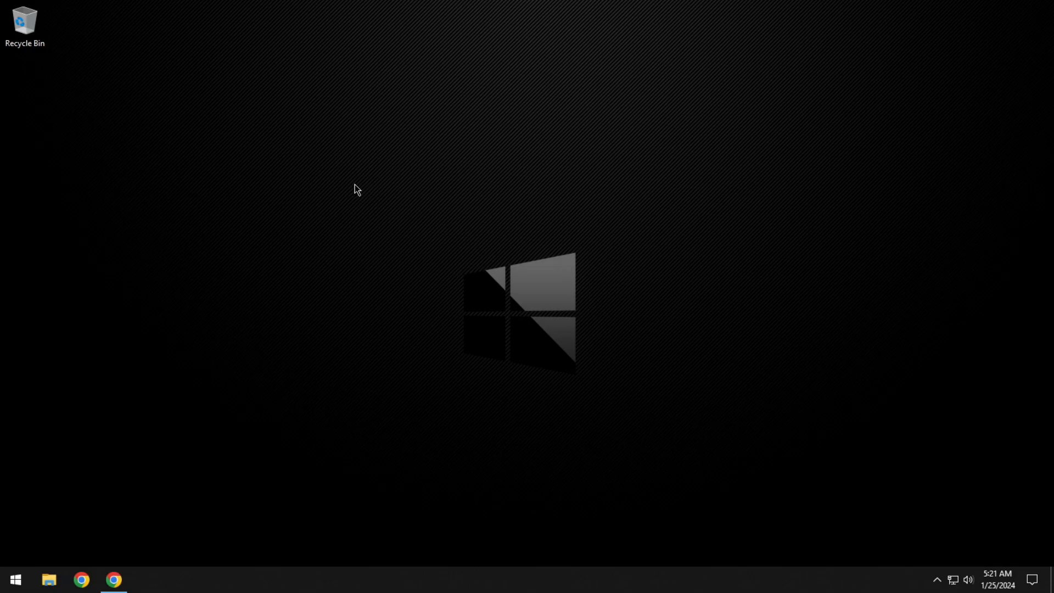
Switch to the Chrome guest window and search Google for "custom resolution utility".
left_click(127, 580)
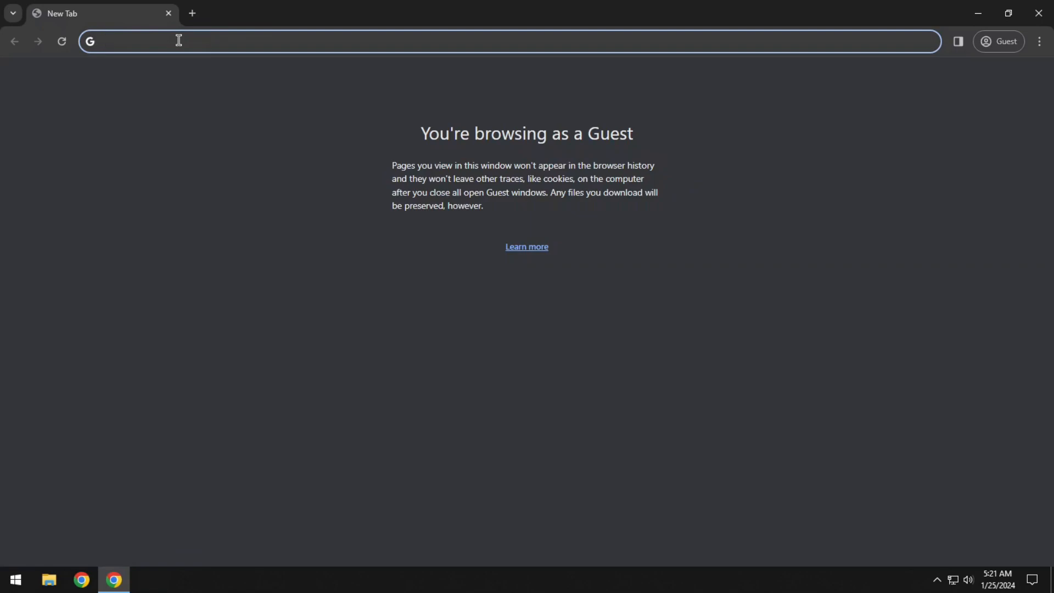
type("custom res")
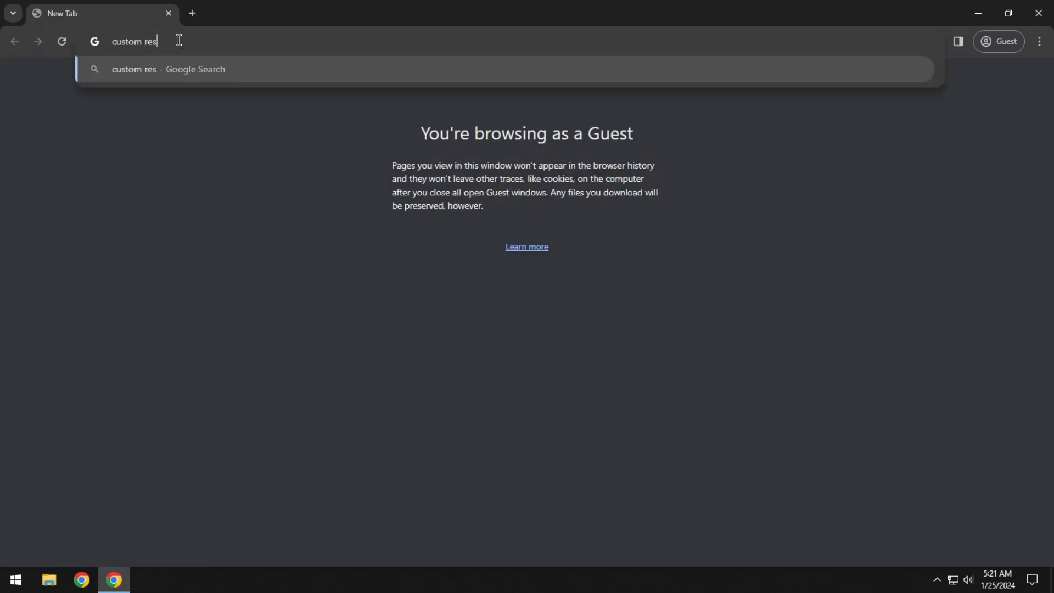
type("olution utility")
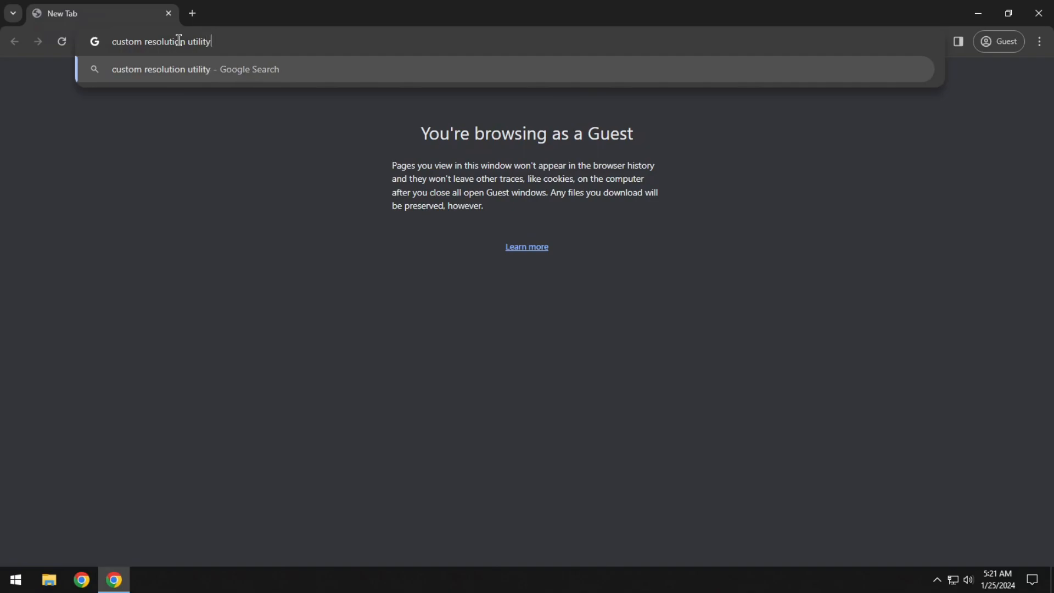
key("Return")
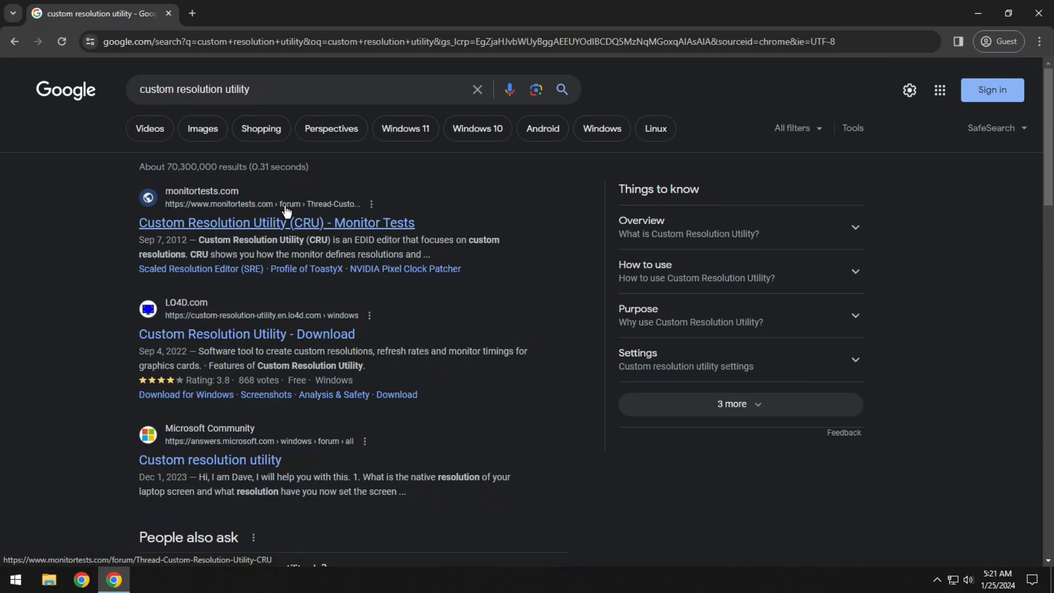
Open the Monitor Tests forum thread on Custom Resolution Utility and download cru-1.5.2.zip to the Desktop.
left_click(269, 223)
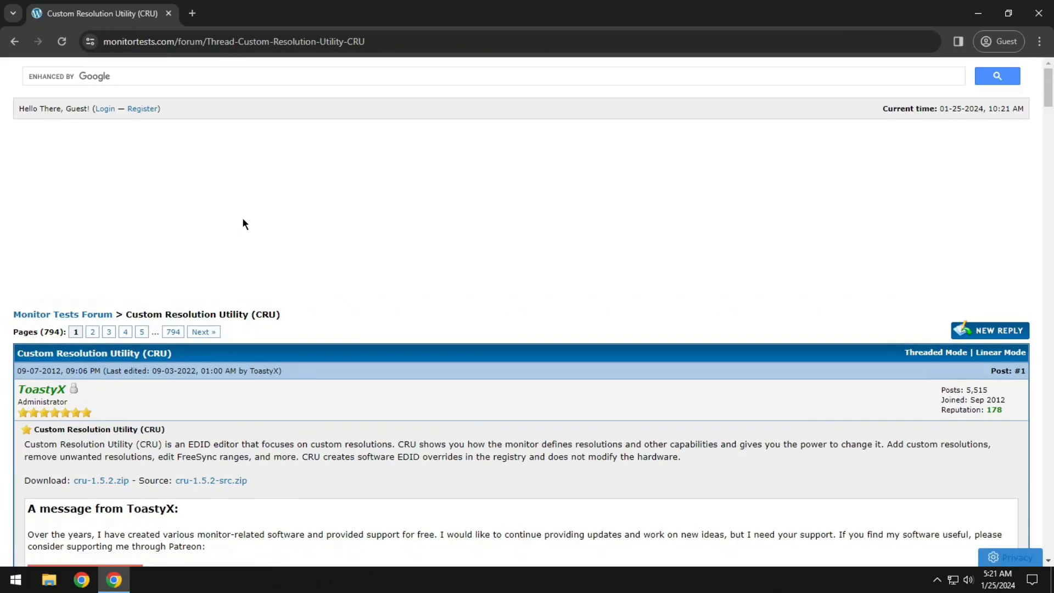
scroll(242, 217, "down", 3)
left_click_drag(24, 282, 136, 285)
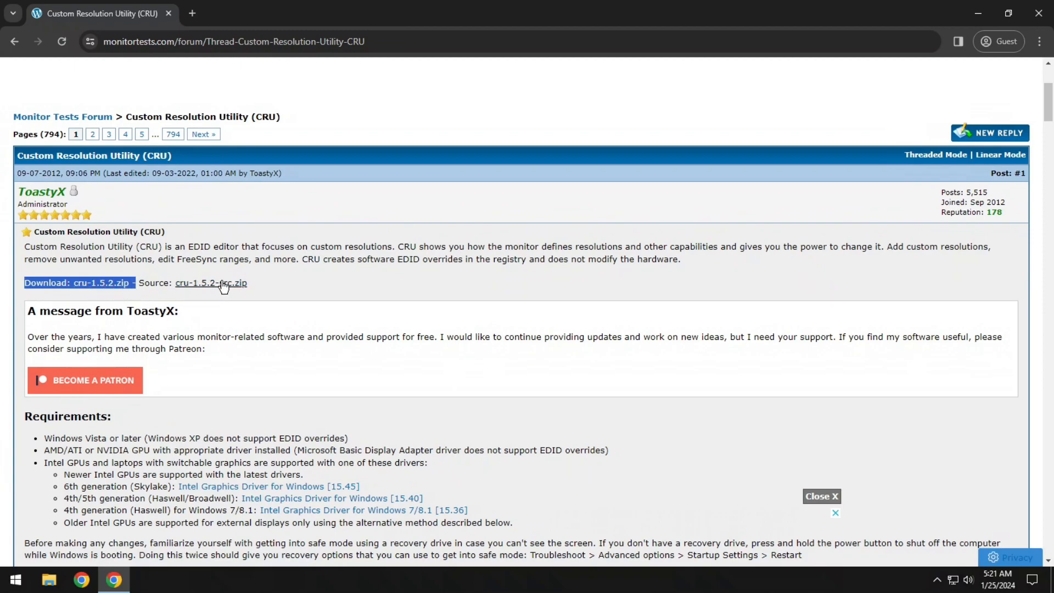
left_click(95, 301)
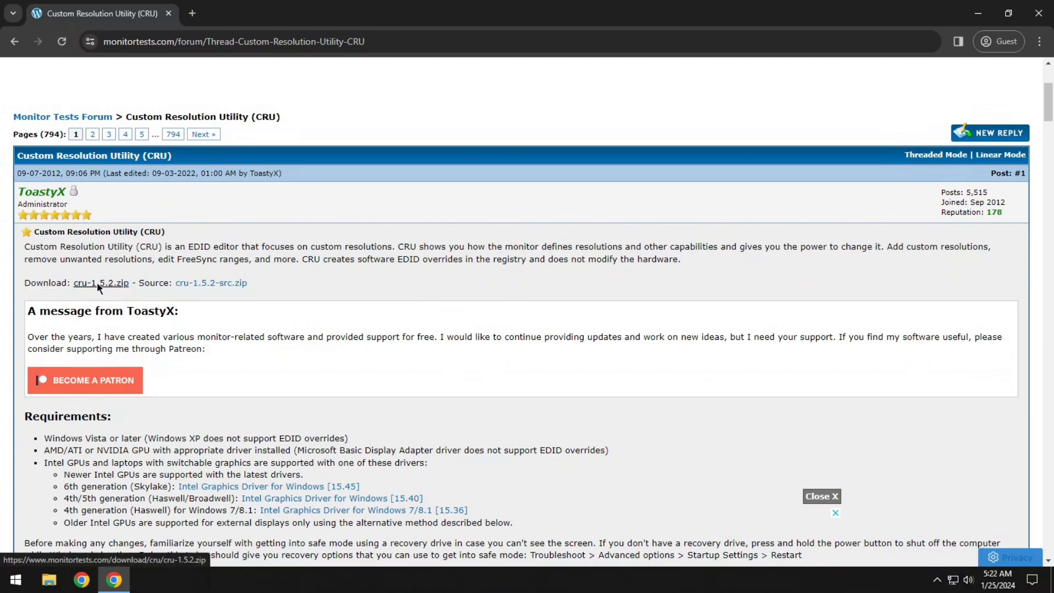
left_click(99, 288)
left_click(59, 99)
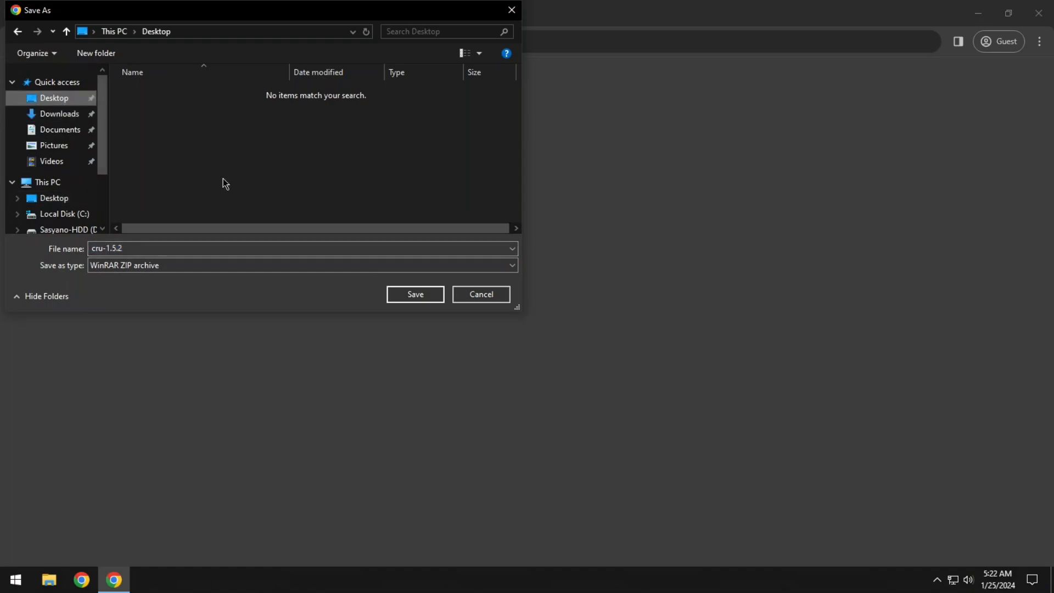
left_click(411, 295)
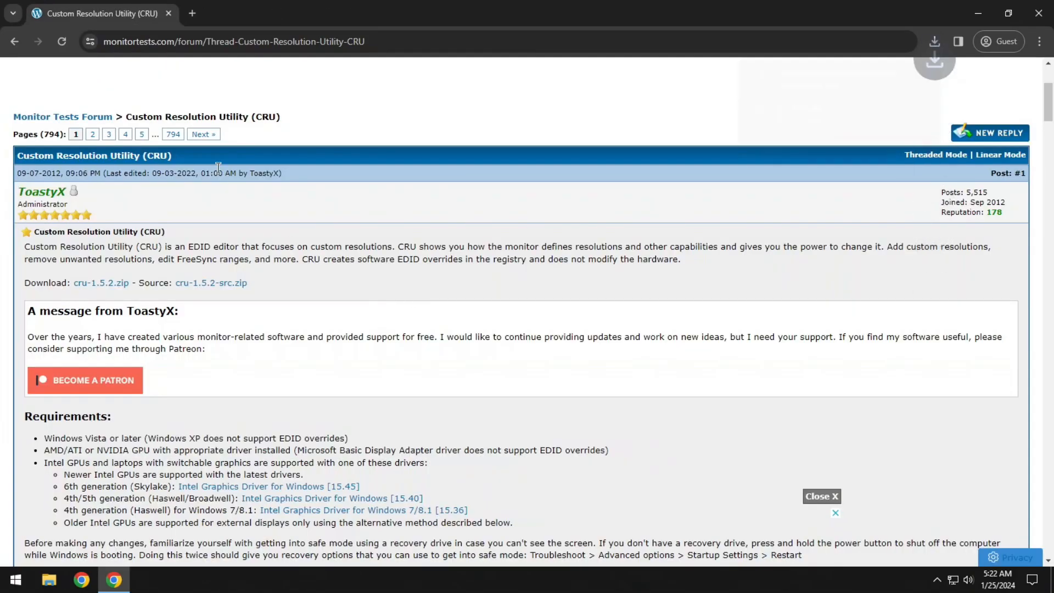
Minimize the browser, extract the cru-1.5.2 archive into its own folder on the desktop and open that folder.
left_click(978, 12)
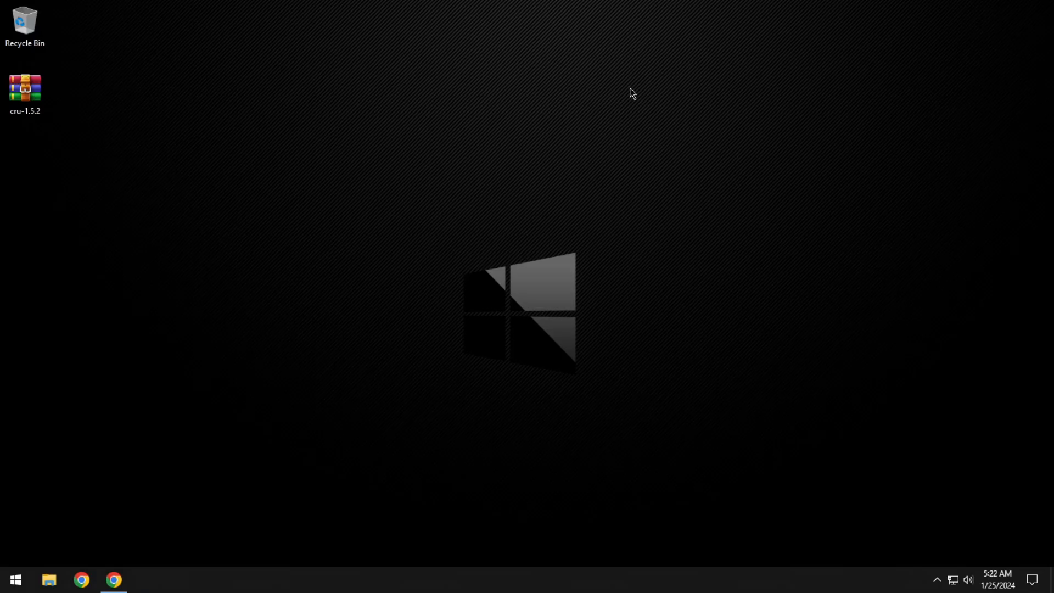
right_click(31, 92)
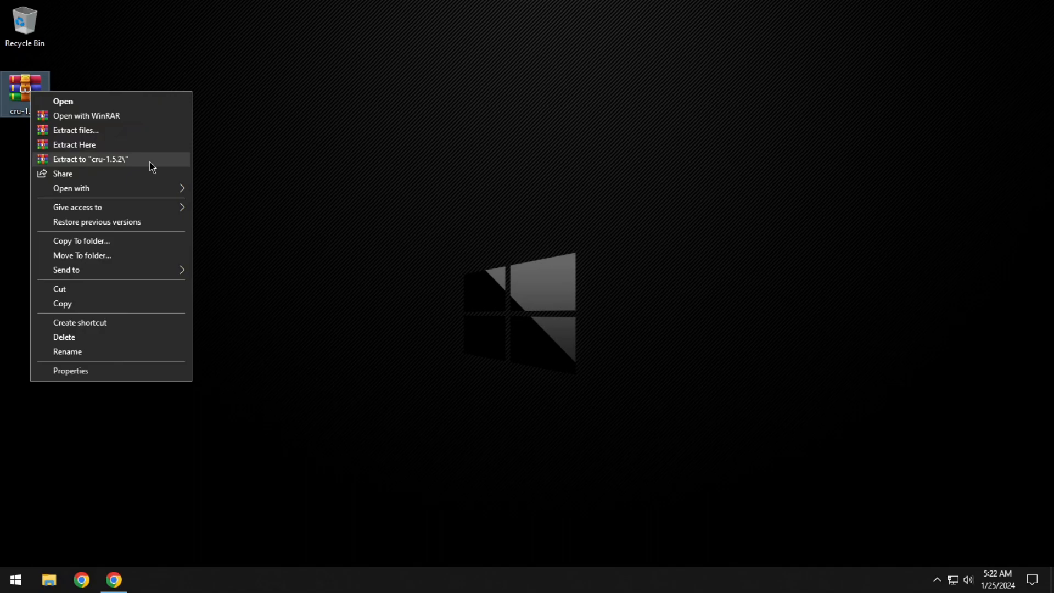
mouse_move(83, 191)
left_click(86, 158)
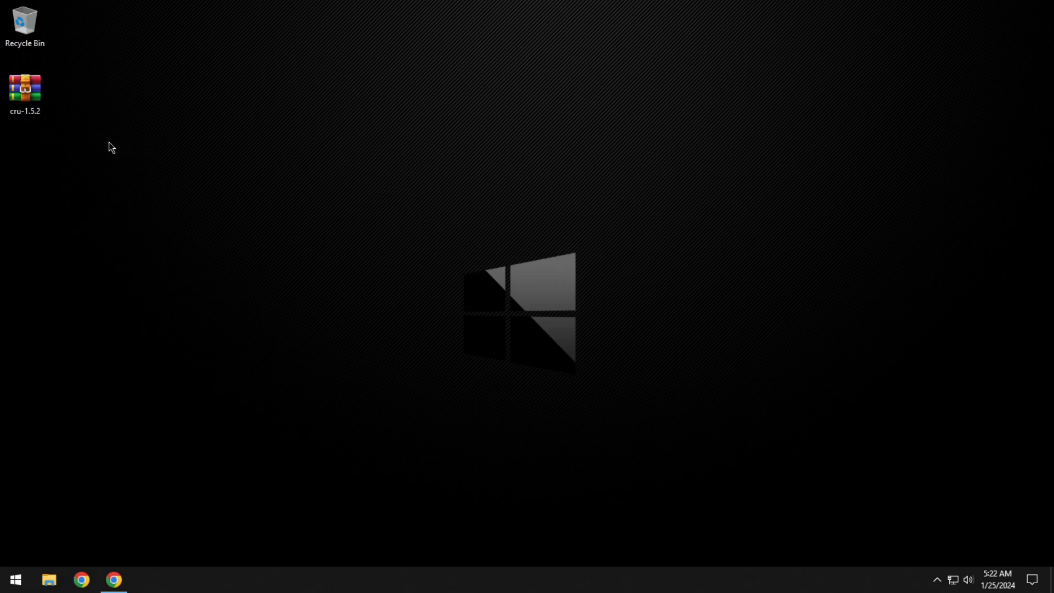
double_click(43, 158)
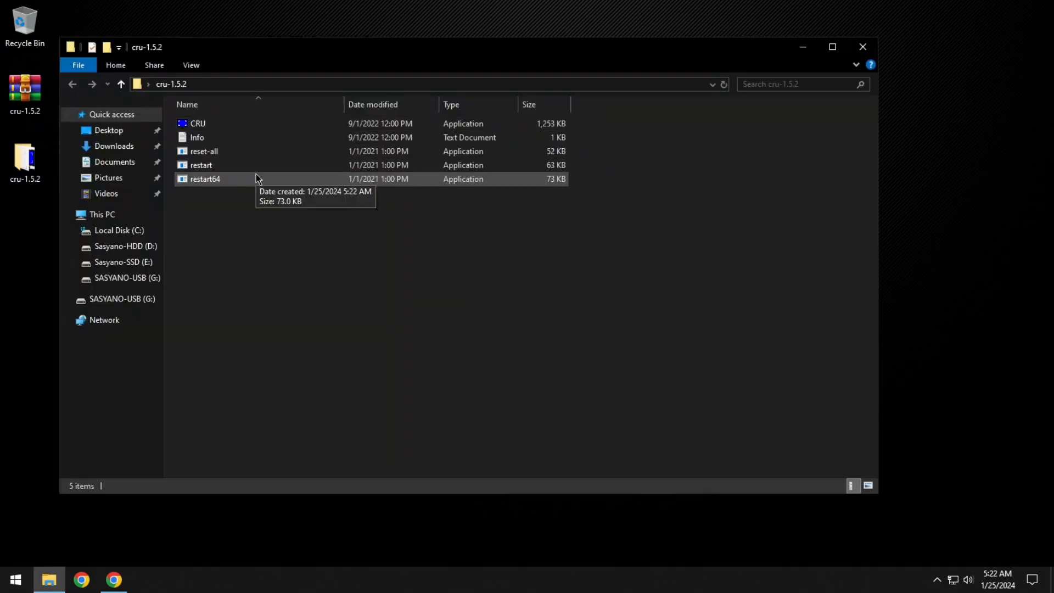
Look over the four applications in the cru-1.5.2 folder, read the Info text file and close it.
left_click(217, 128)
left_click(208, 154, "ctrl")
left_click(207, 167, "ctrl")
left_click(213, 179, "ctrl")
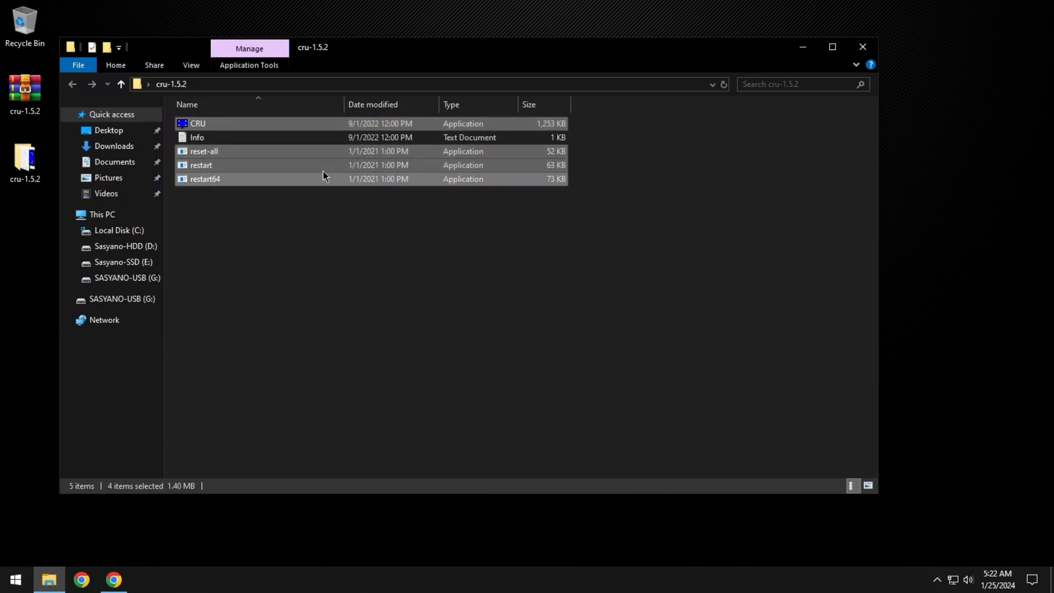
double_click(268, 140)
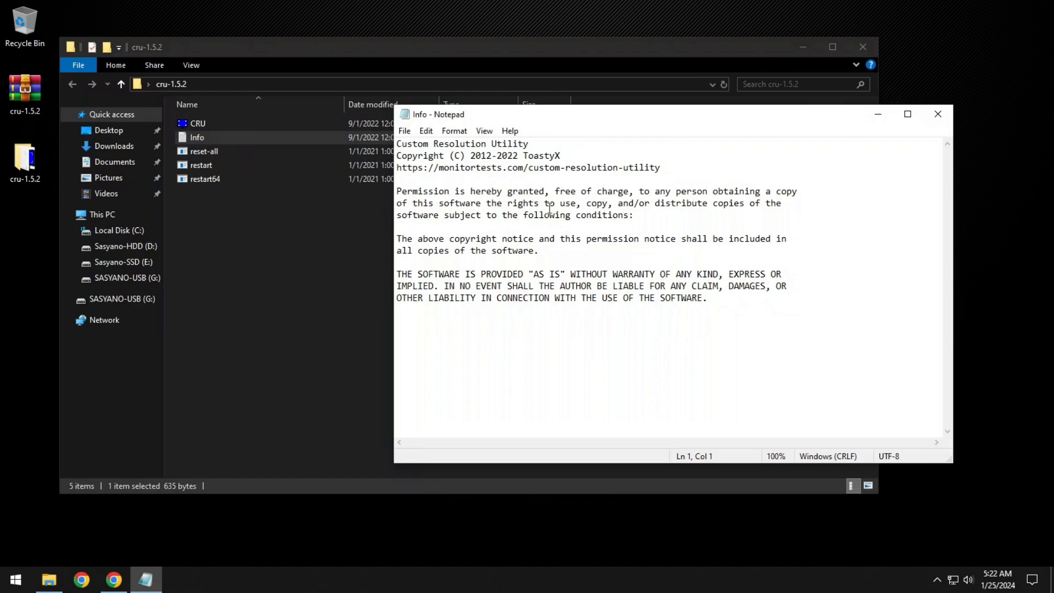
left_click_drag(735, 298, 401, 156)
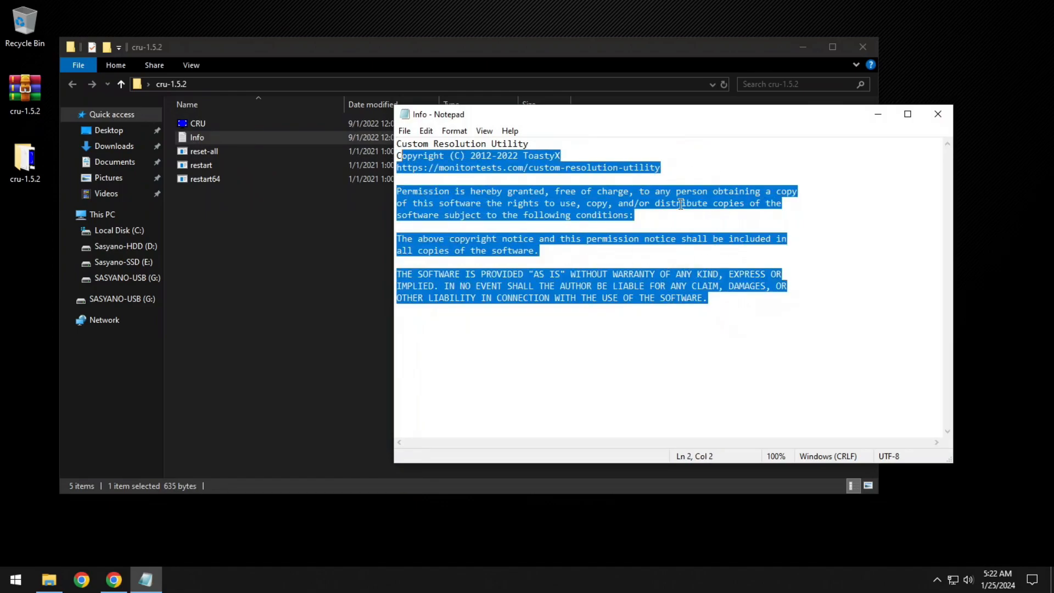
key("alt+F4")
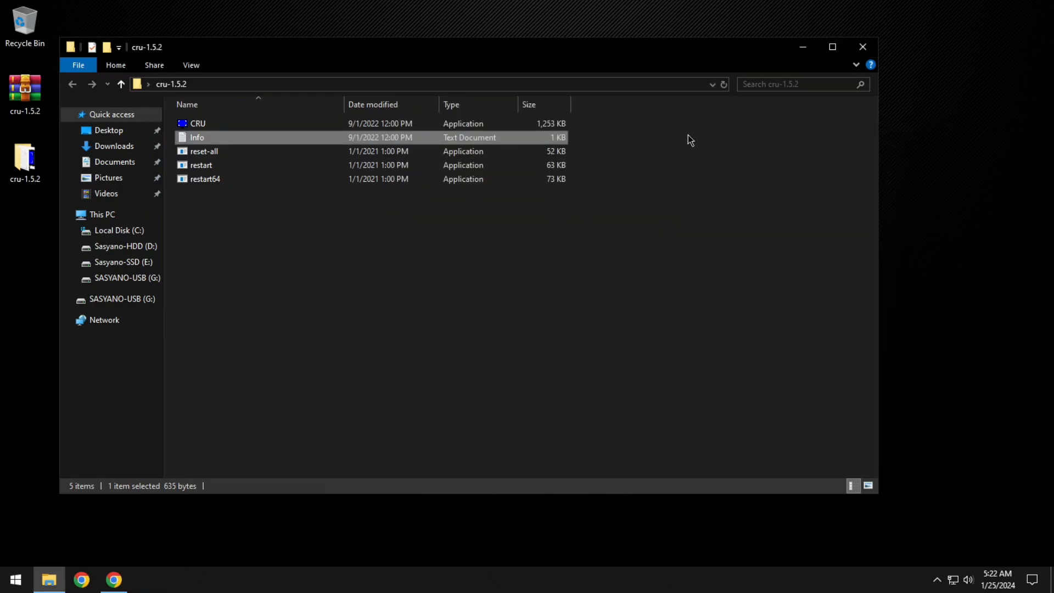
left_click(337, 213)
Launch CRU, minimize the folder window and place the utility's window near the middle of the desktop.
double_click(190, 123)
left_click_drag(472, 133, 801, 118)
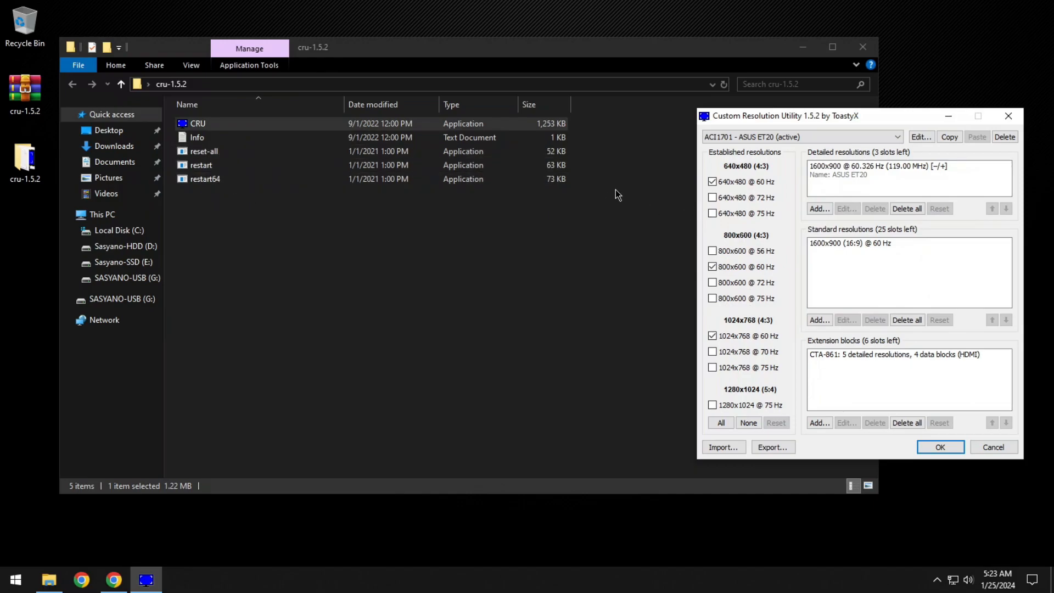
left_click(803, 47)
left_click_drag(830, 115, 499, 88)
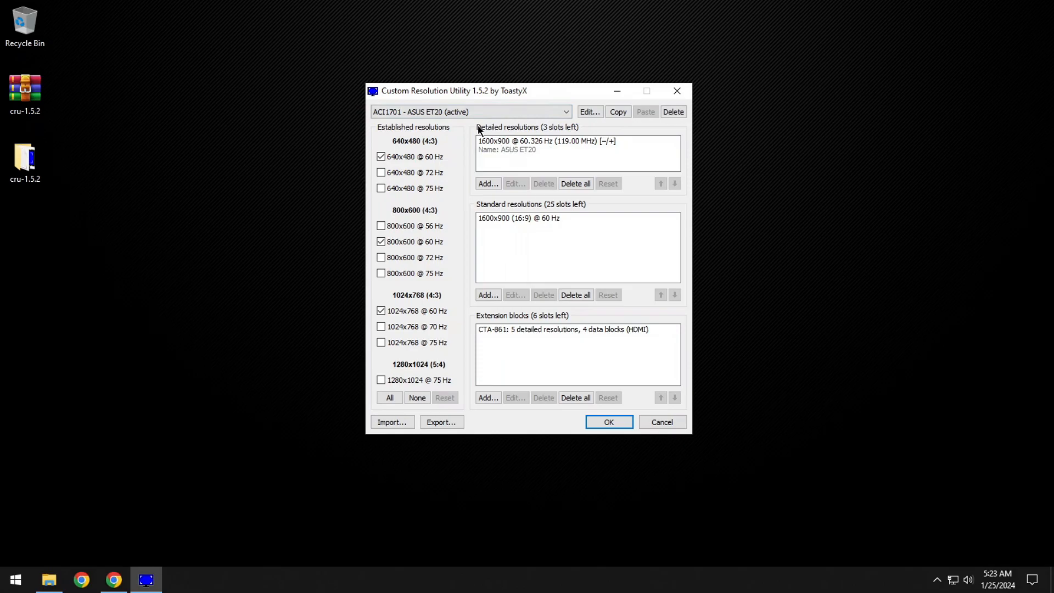
left_click_drag(524, 85, 518, 80)
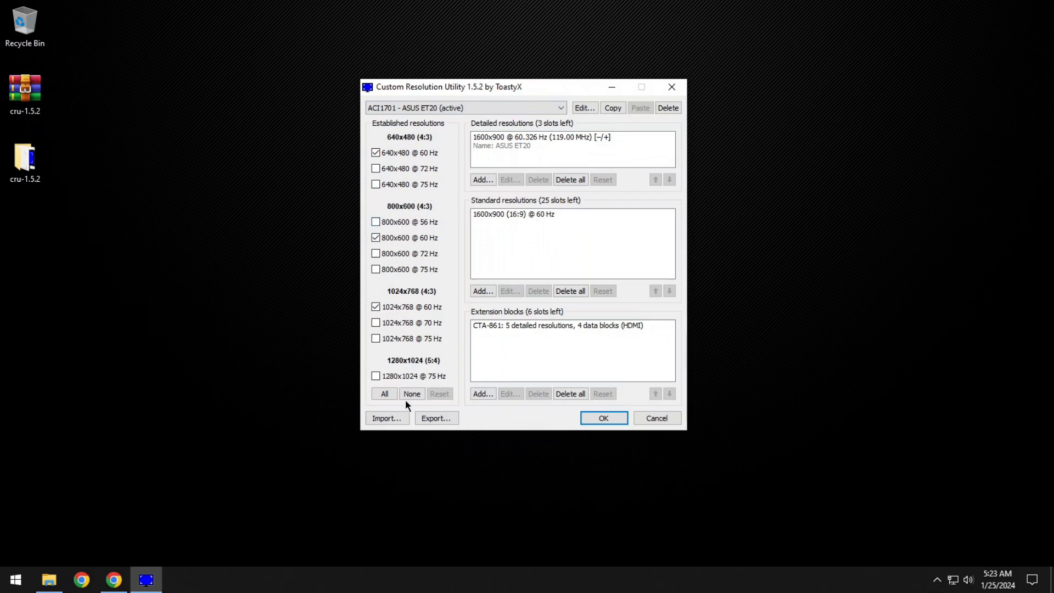
Check the display list, keep the active ASUS ET20 monitor chosen and select its 1600x900 detailed resolution.
left_click(477, 109)
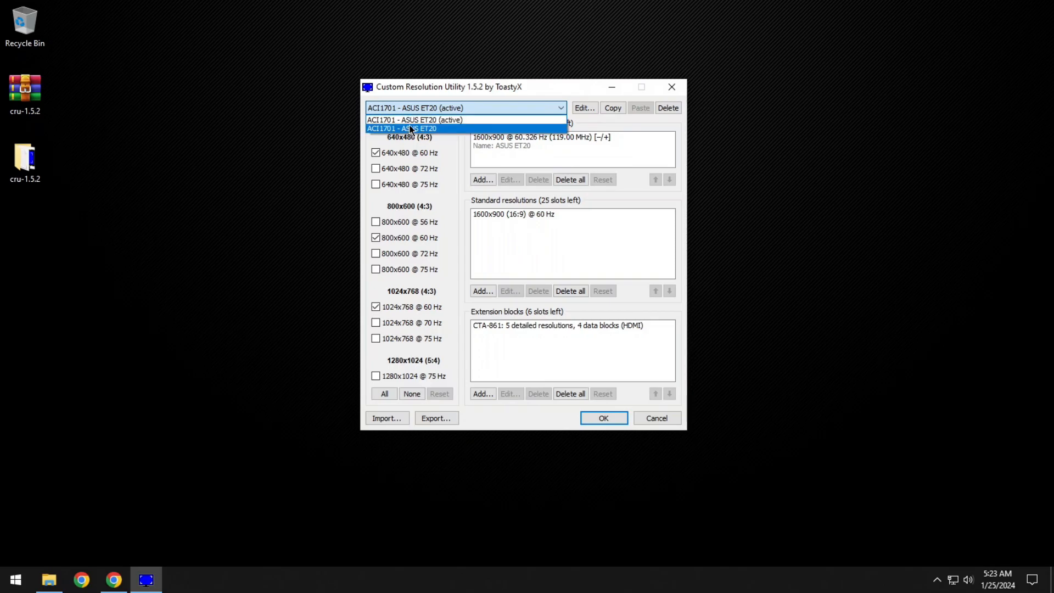
left_click(470, 107)
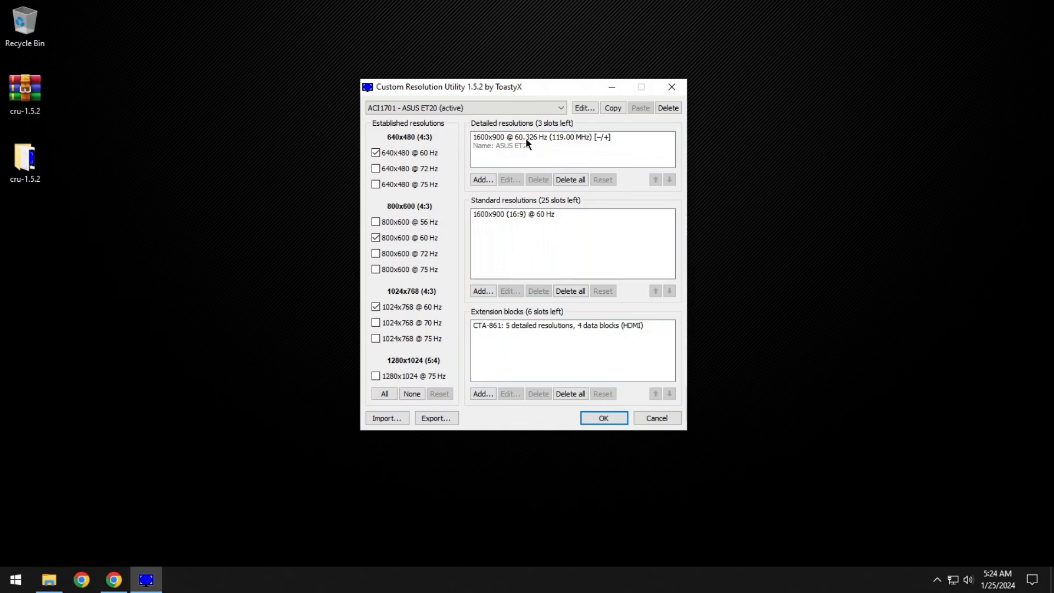
left_click(576, 137)
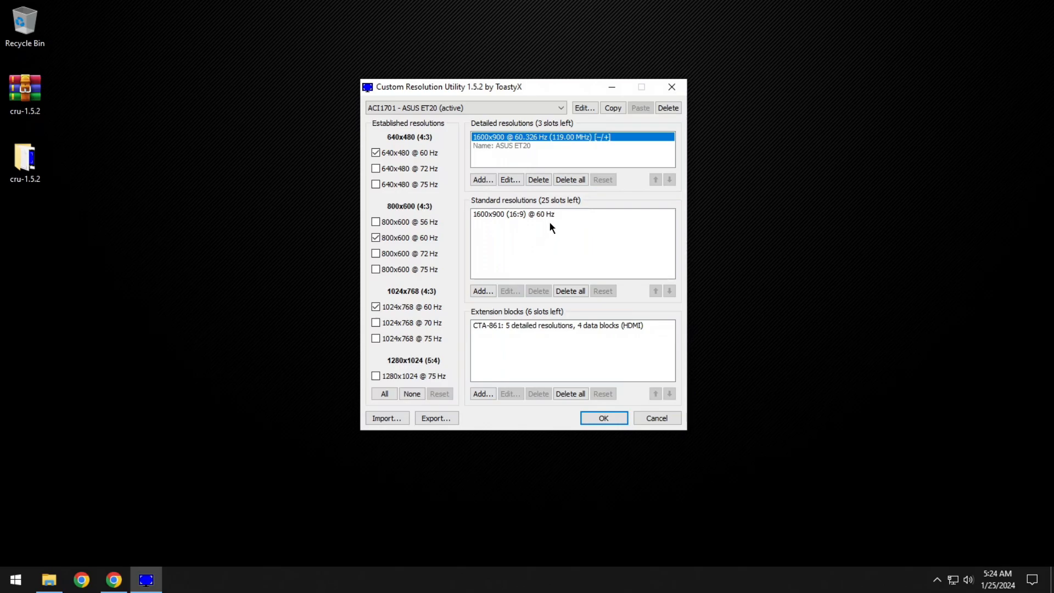
Disable the maximum TMDS clock in the HDMI support data block of the CTA-861 extension block, confirming both dialogs.
left_click(512, 324)
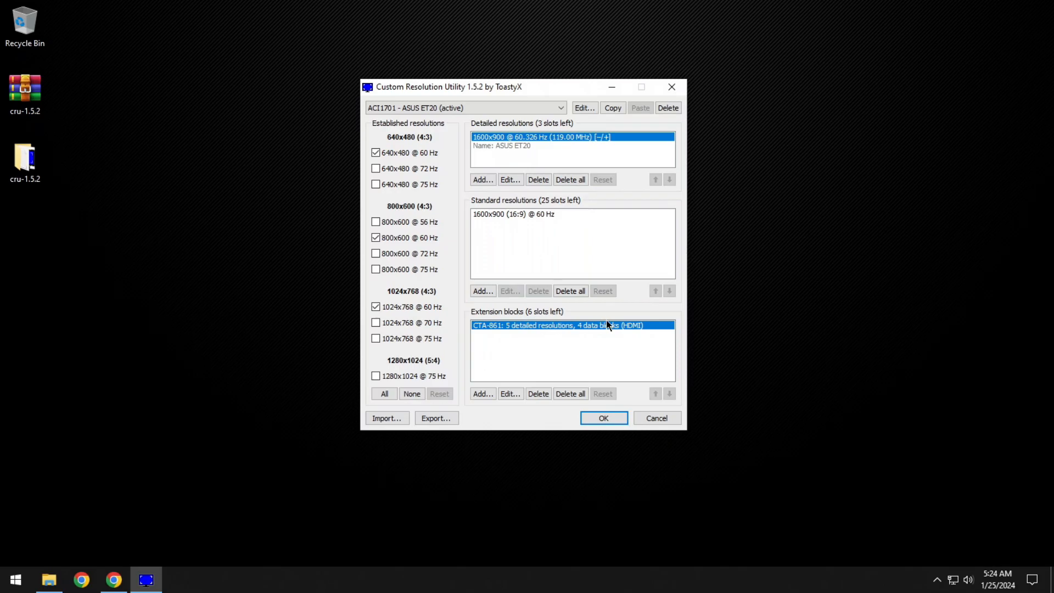
double_click(560, 326)
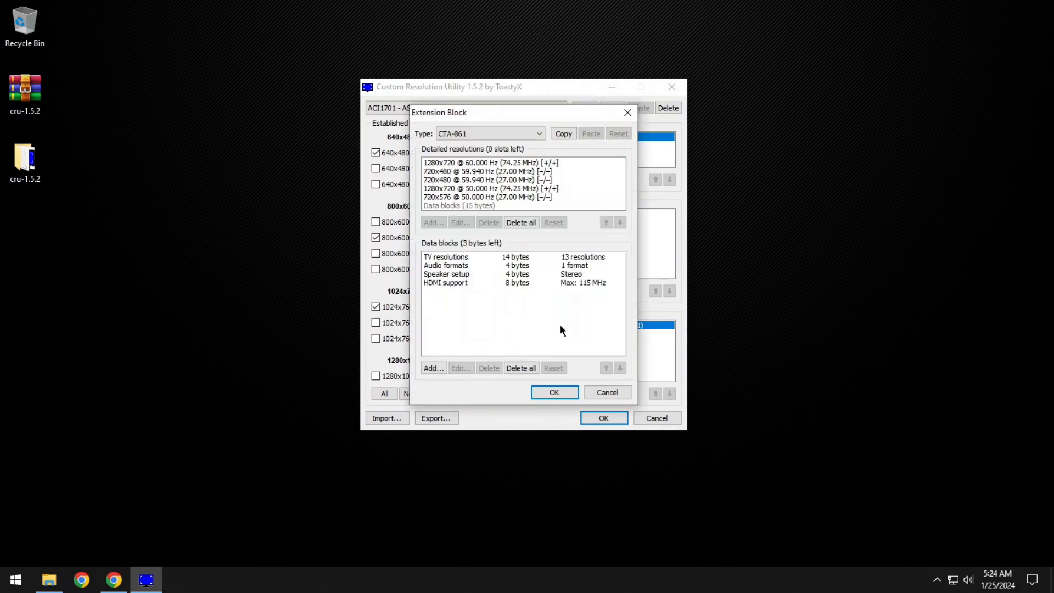
left_click(459, 282)
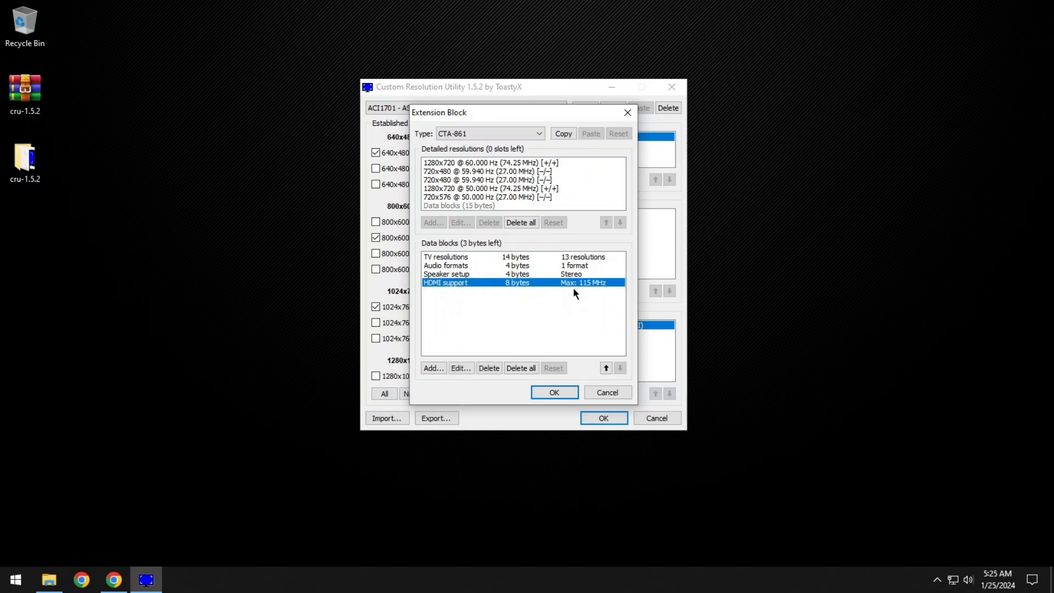
left_click_drag(556, 116, 864, 112)
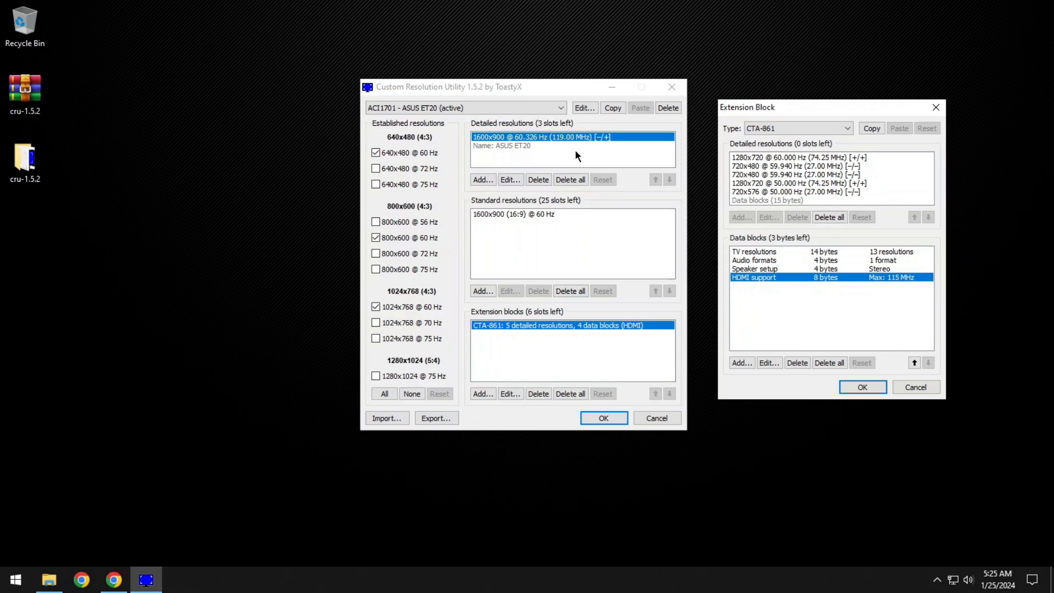
double_click(793, 280)
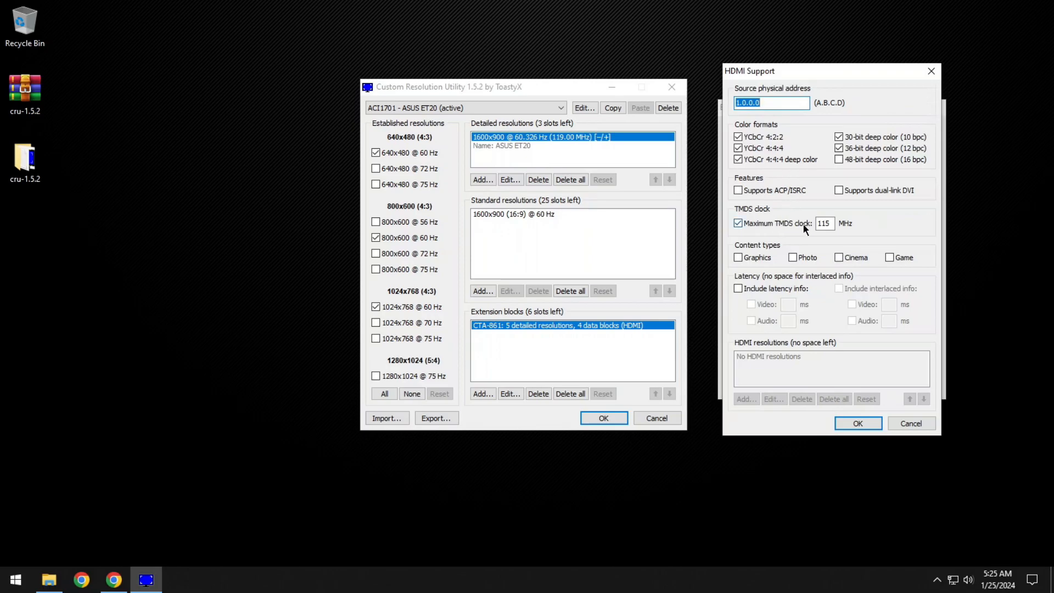
left_click(767, 226)
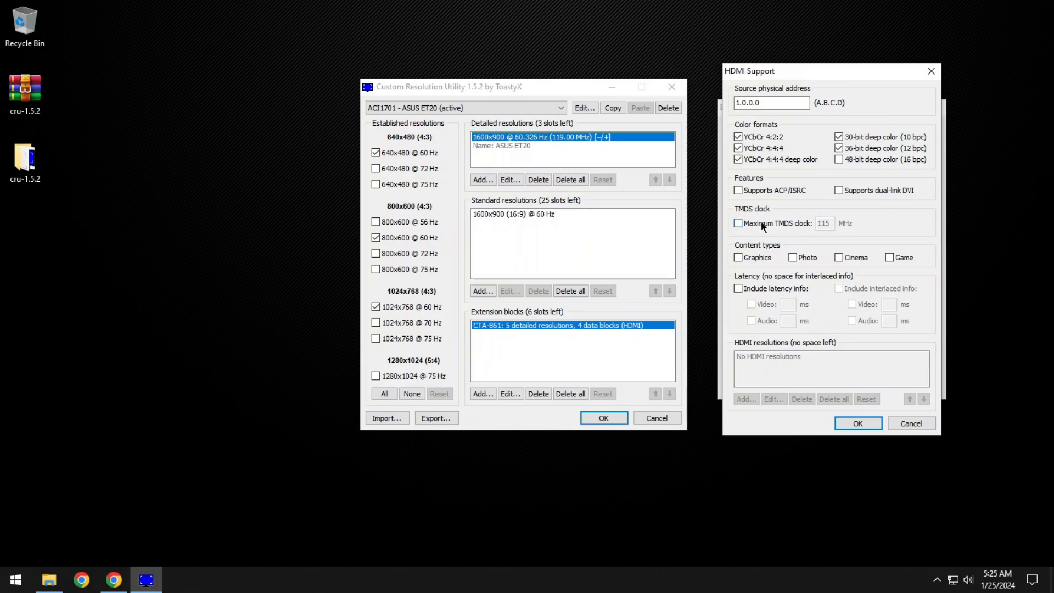
left_click(859, 423)
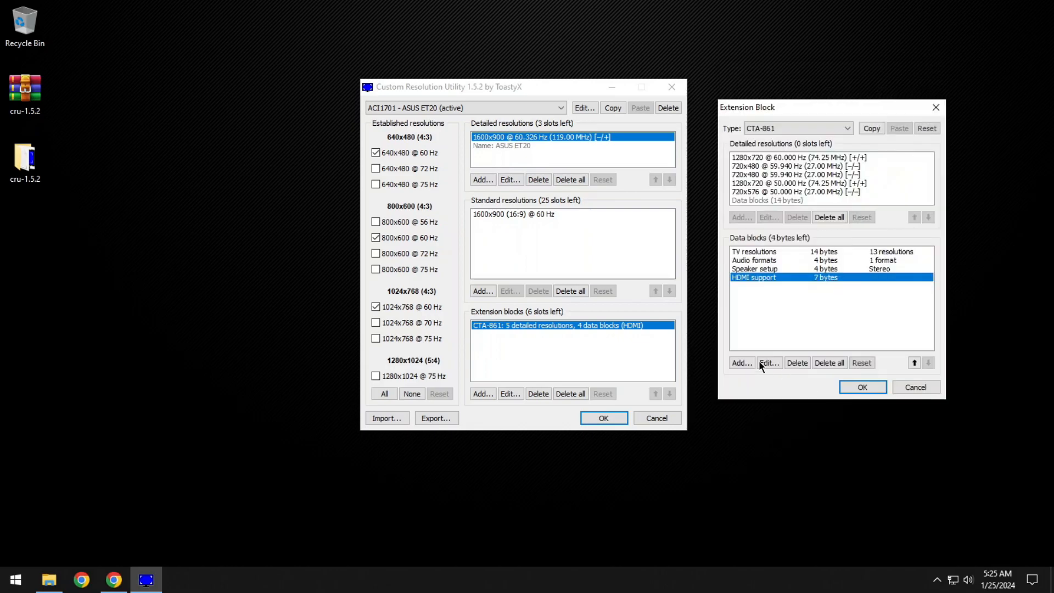
left_click(872, 387)
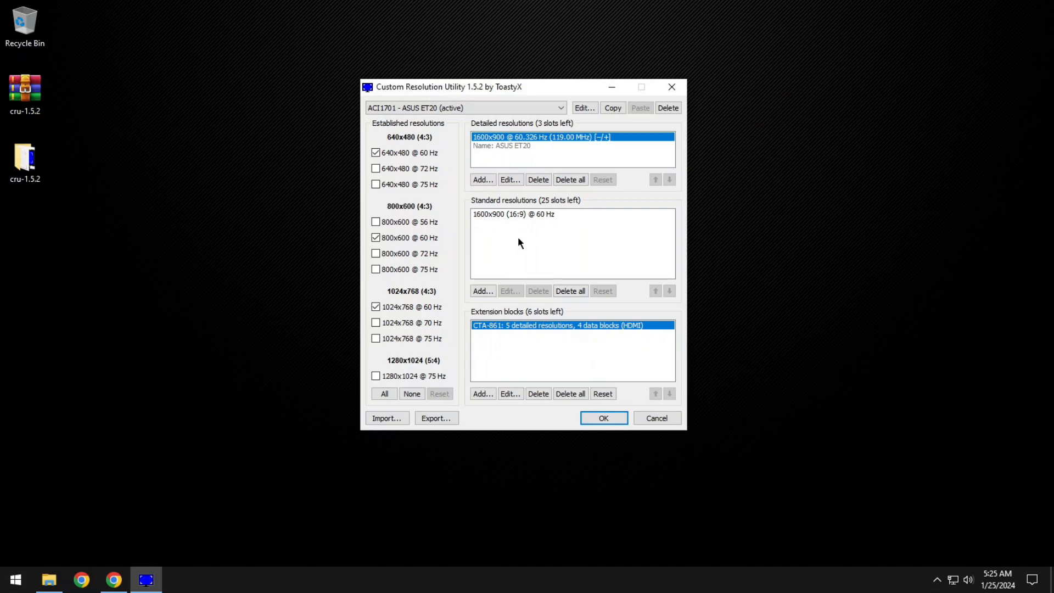
Select the 1600x900 standard resolution in CRU, open the Windows display settings and check the available display resolutions.
left_click(539, 326)
left_click(520, 215)
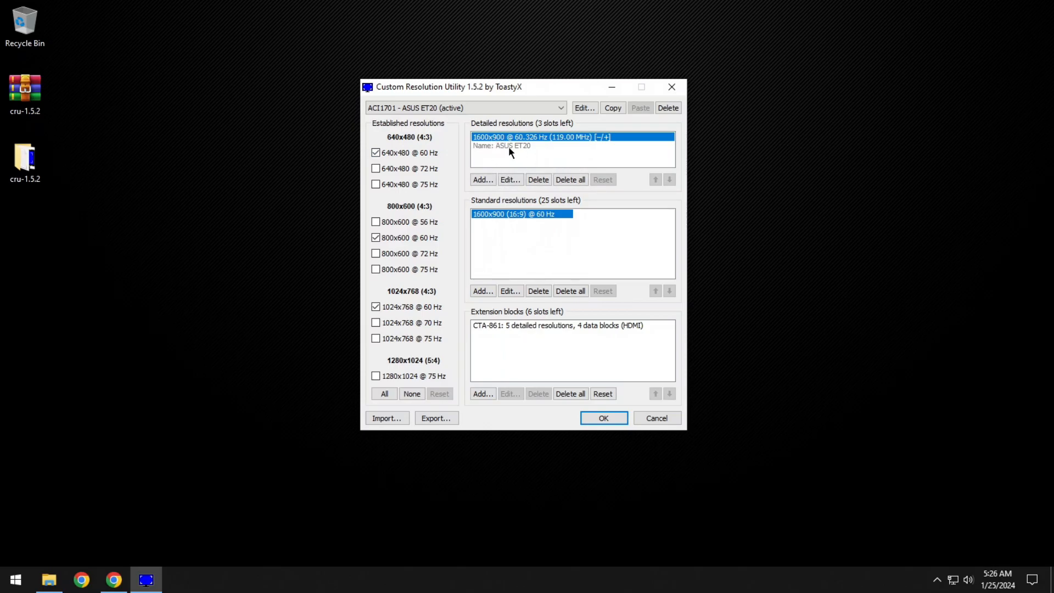
right_click(209, 192)
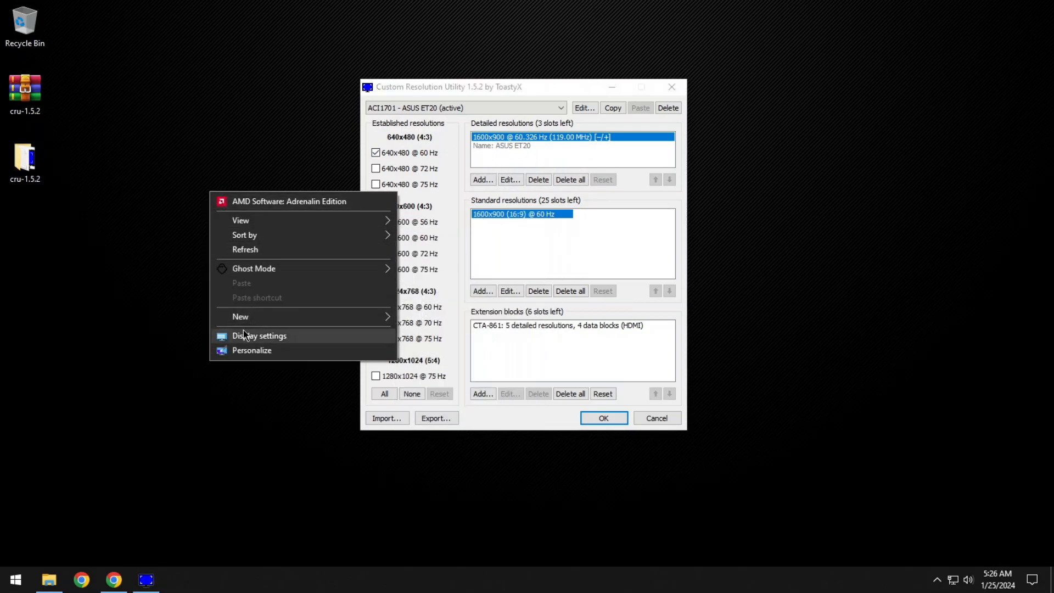
left_click(244, 335)
scroll(322, 329, "down", 3)
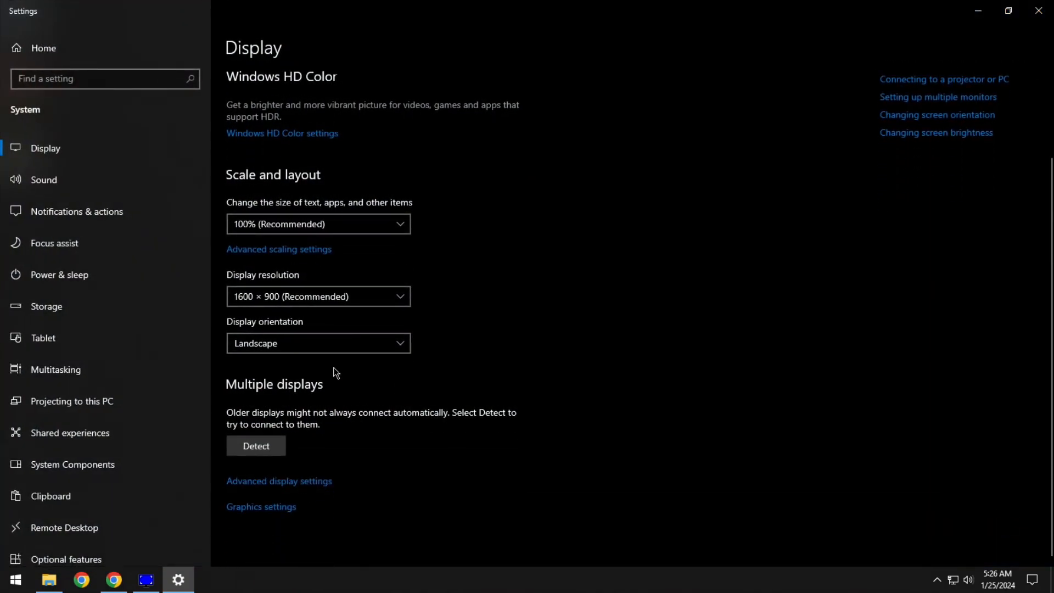
left_click(326, 301)
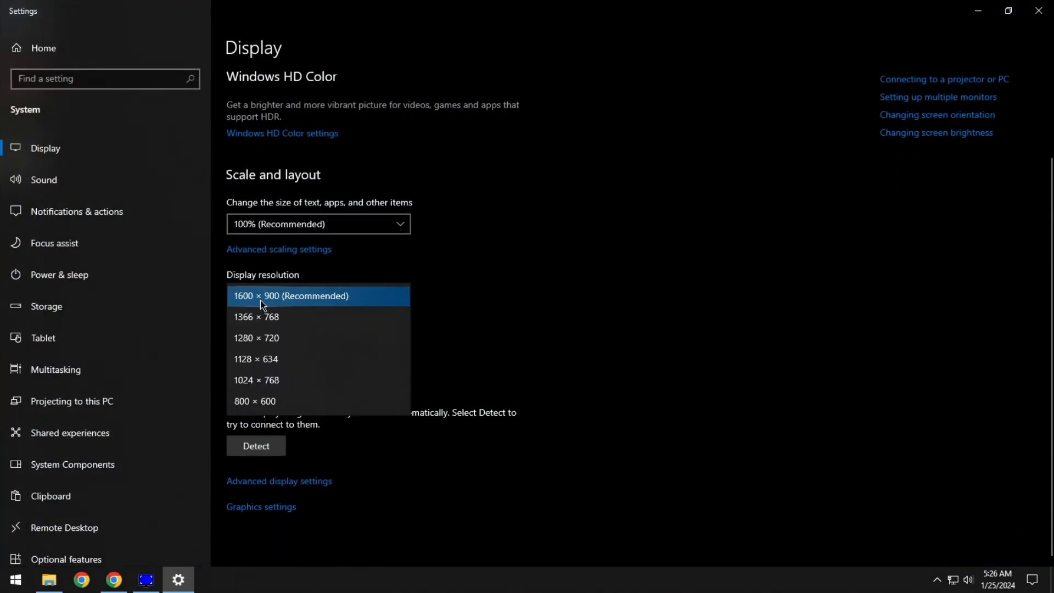
left_click(262, 485)
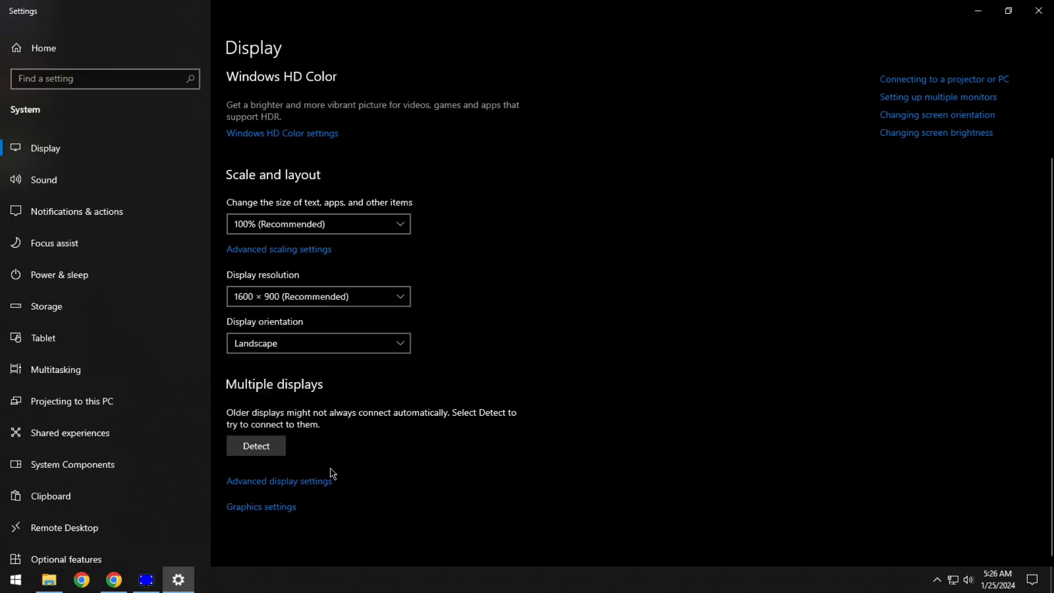
Check the refresh rates available for the ASUS ET20 in the advanced display settings and close Windows Settings.
left_click(296, 488)
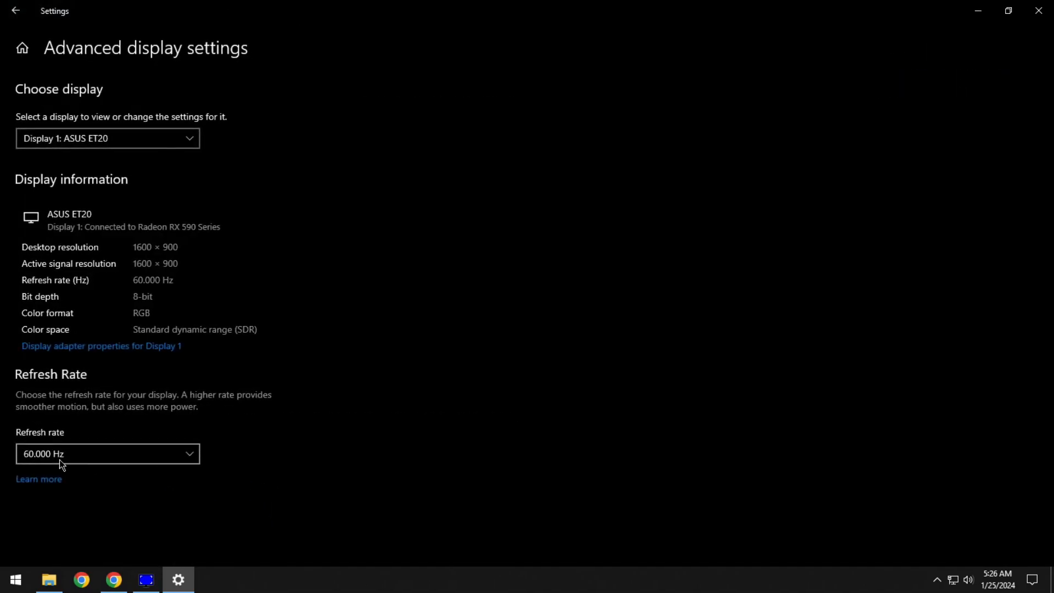
left_click(39, 460)
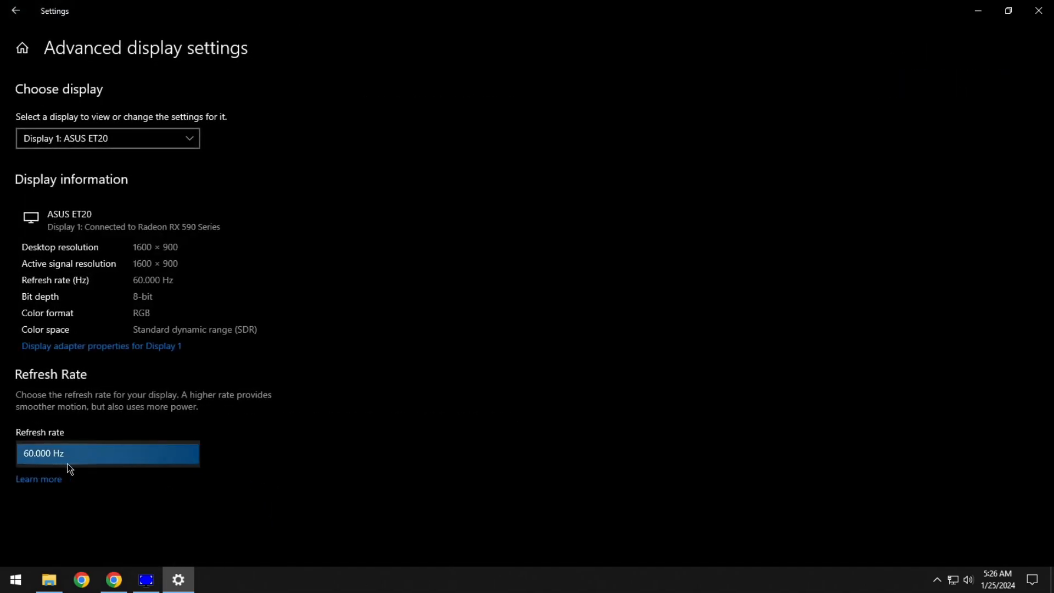
left_click(74, 464)
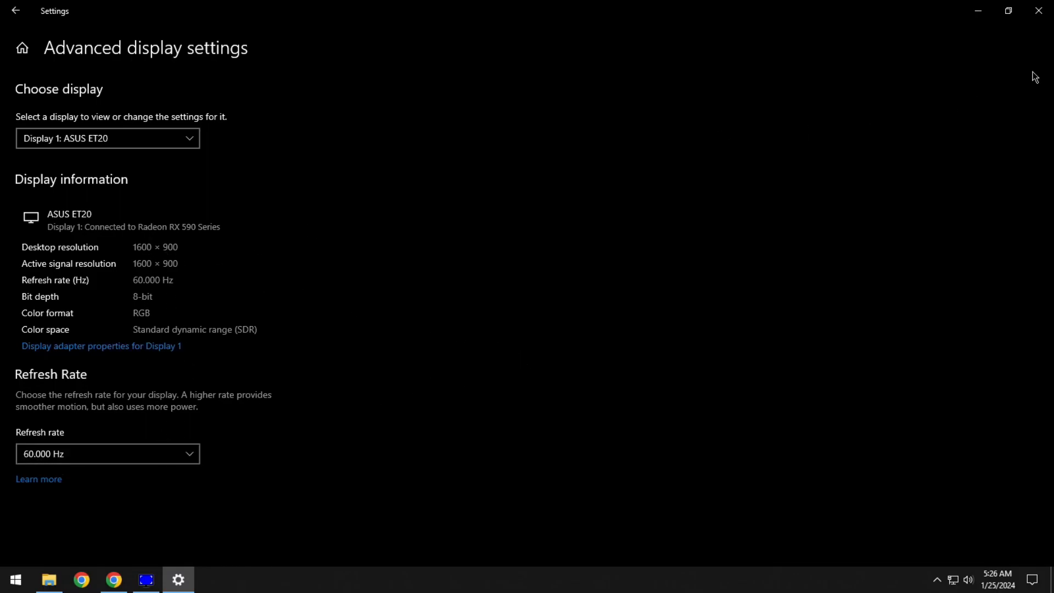
left_click(1039, 10)
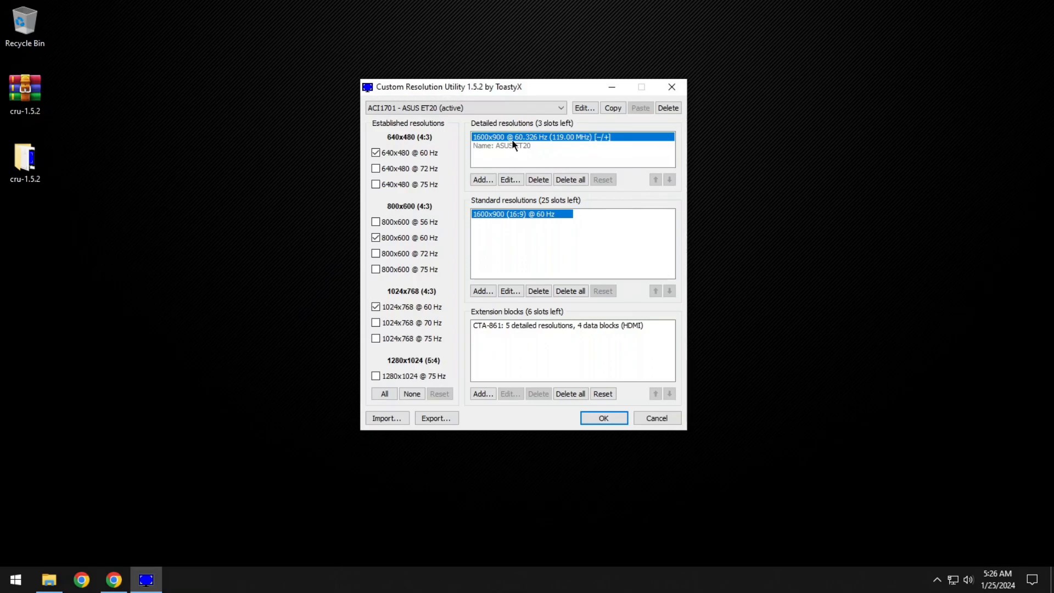
Start a new detailed resolution in CRU and set its refresh rate to 75 Hz.
left_click_drag(538, 94, 476, 91)
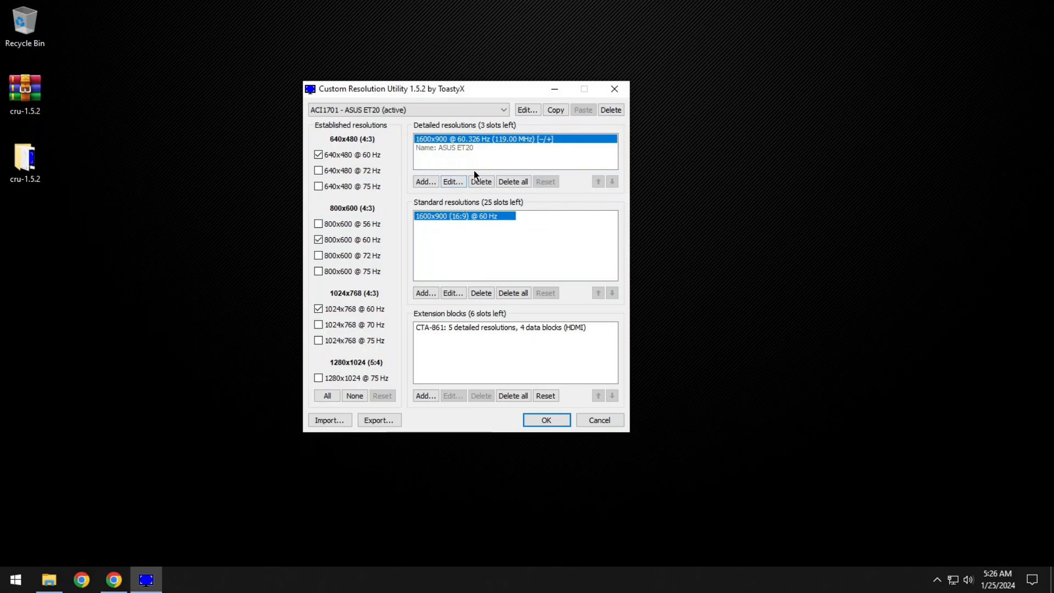
left_click(444, 222)
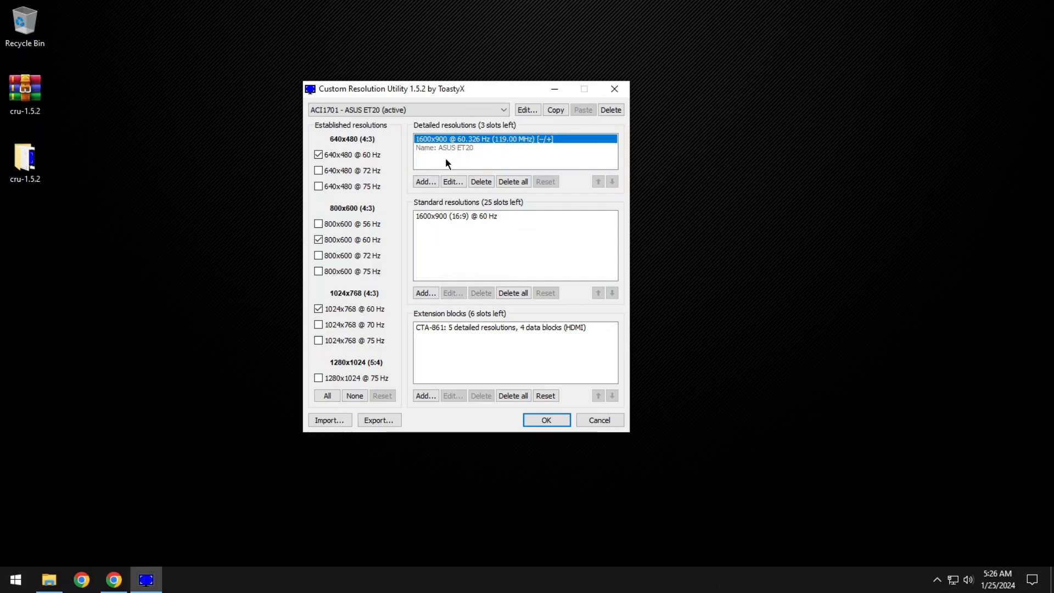
left_click(426, 182)
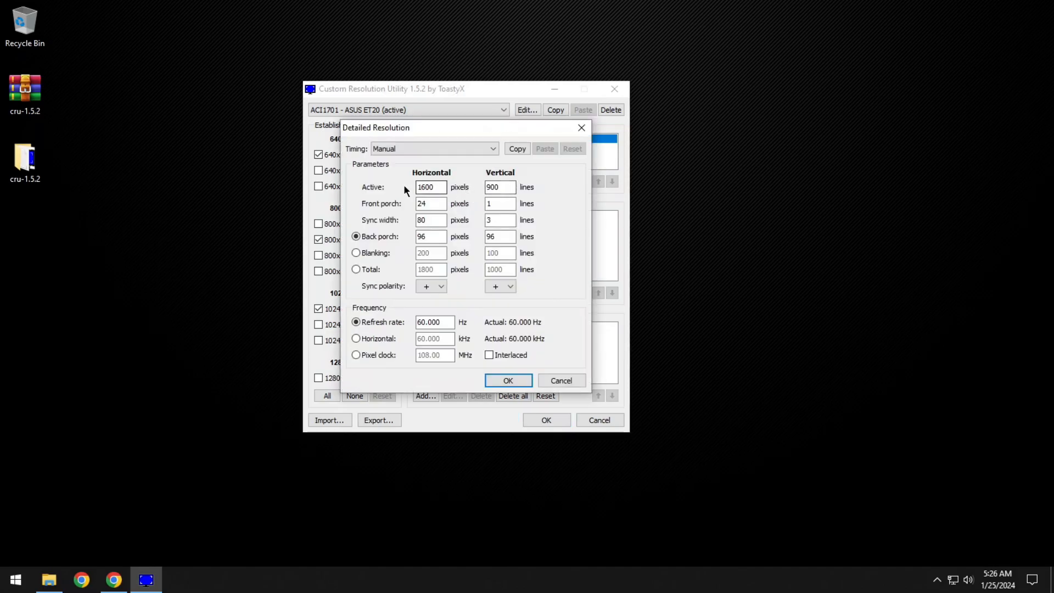
left_click_drag(446, 321, 410, 324)
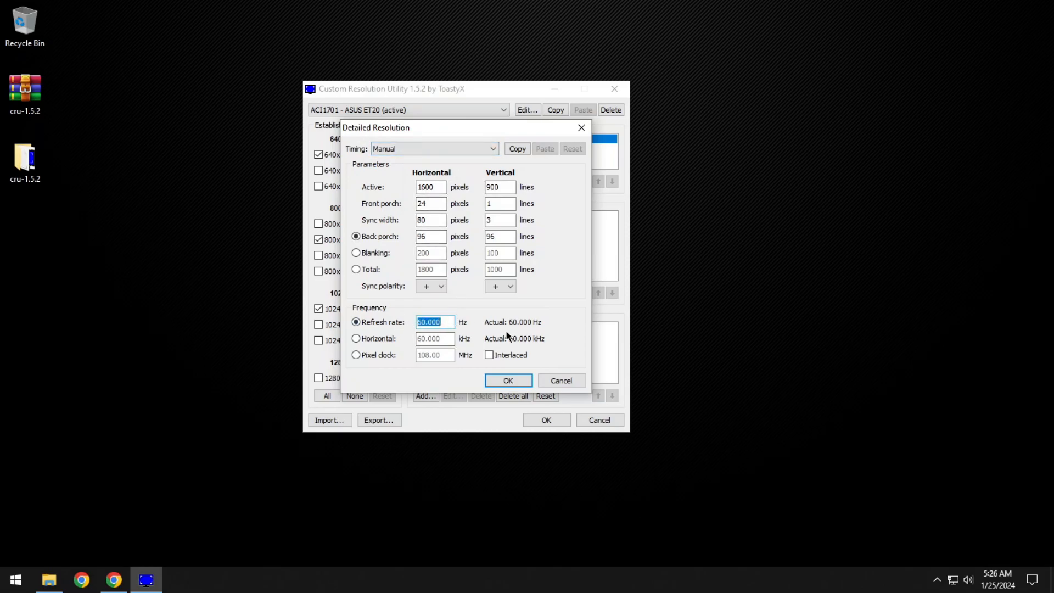
type("75")
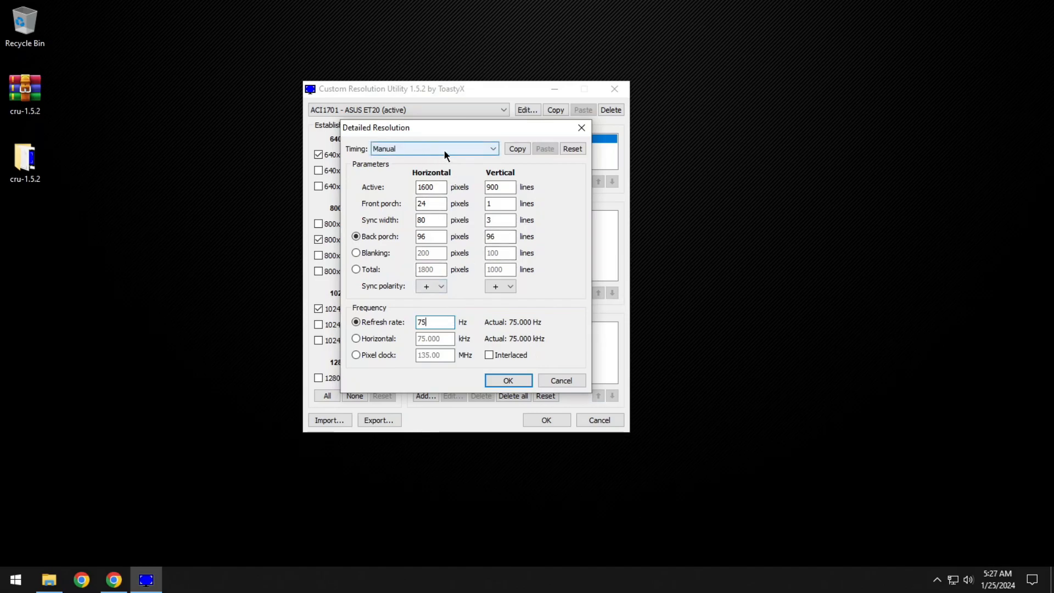
Set the new detailed resolution's active size to 1920 horizontal pixels and 1080 vertical lines.
double_click(416, 187)
type("1920")
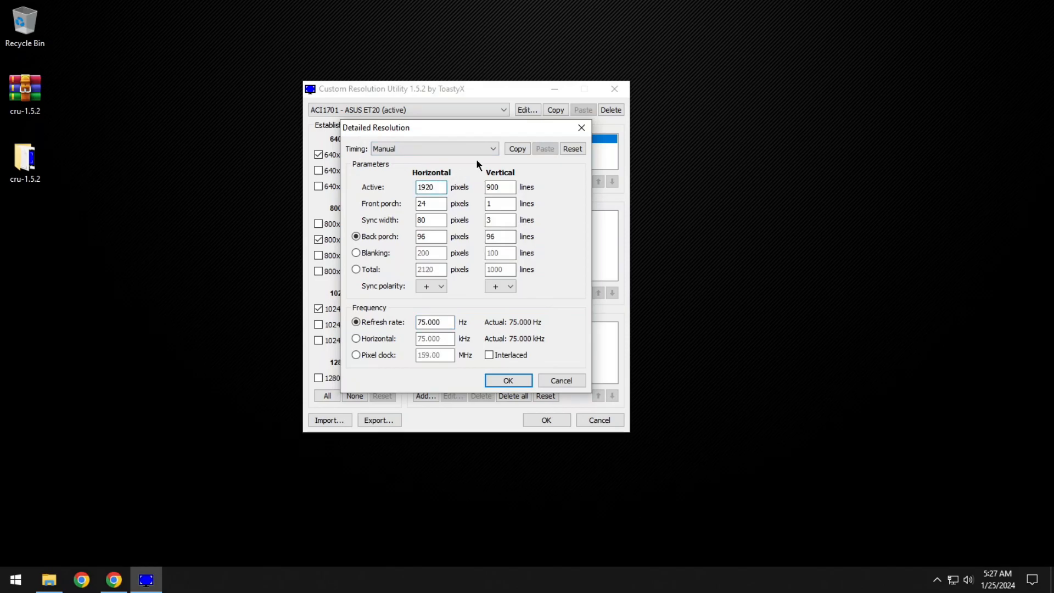
double_click(497, 187)
type("1")
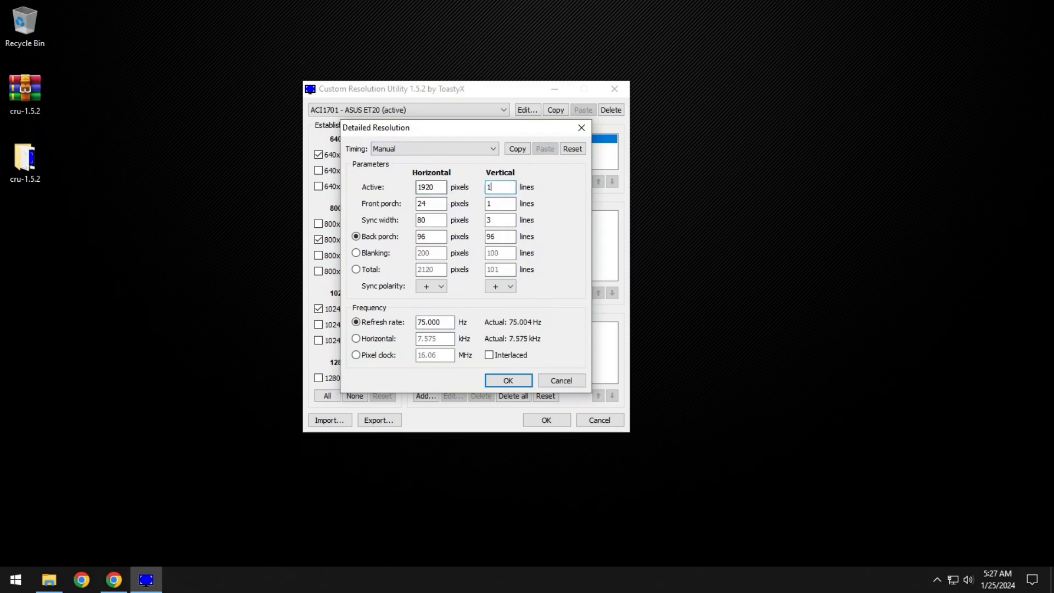
type("080")
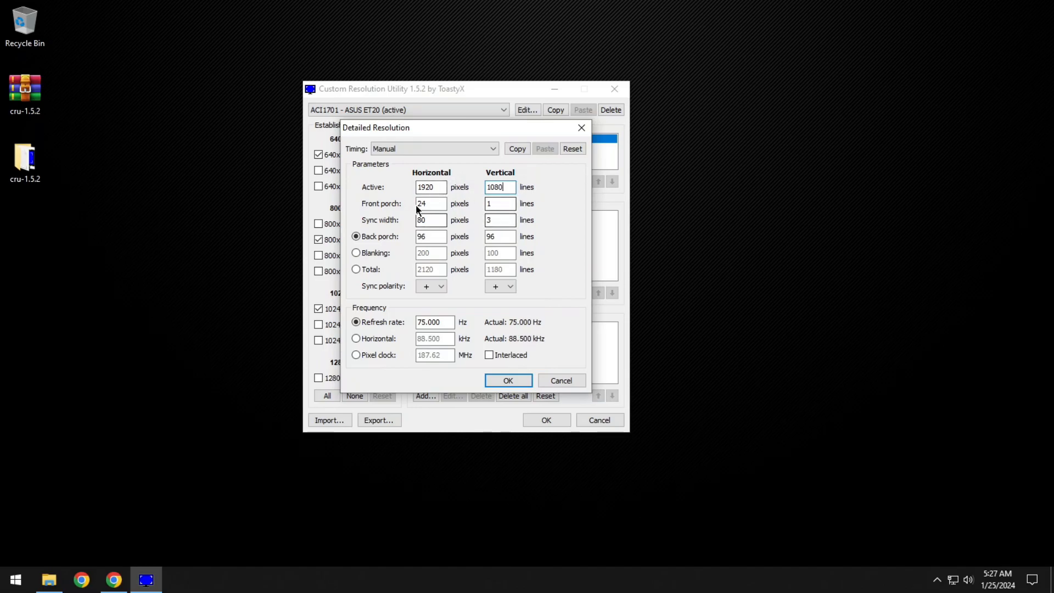
Look through the timing options and set the new detailed resolution's timing to Automatic PC.
left_click(406, 149)
left_click(401, 160)
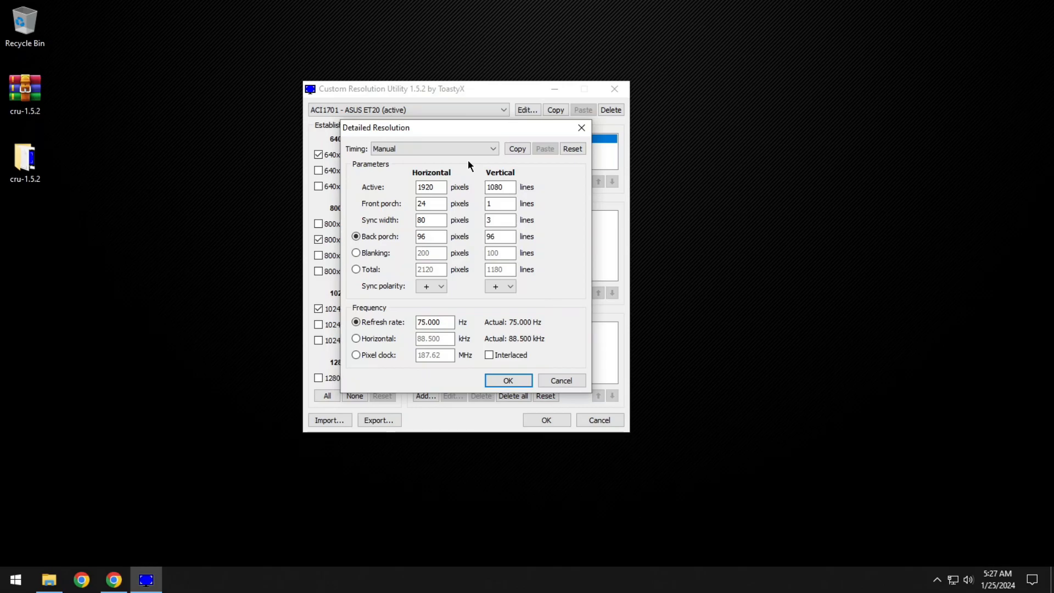
left_click(450, 149)
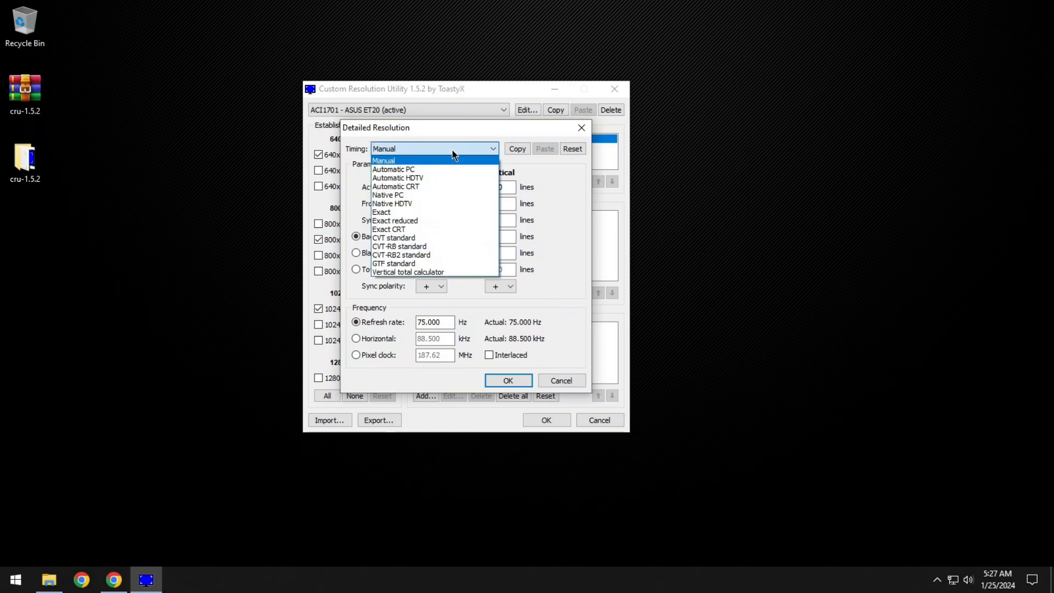
left_click(512, 153)
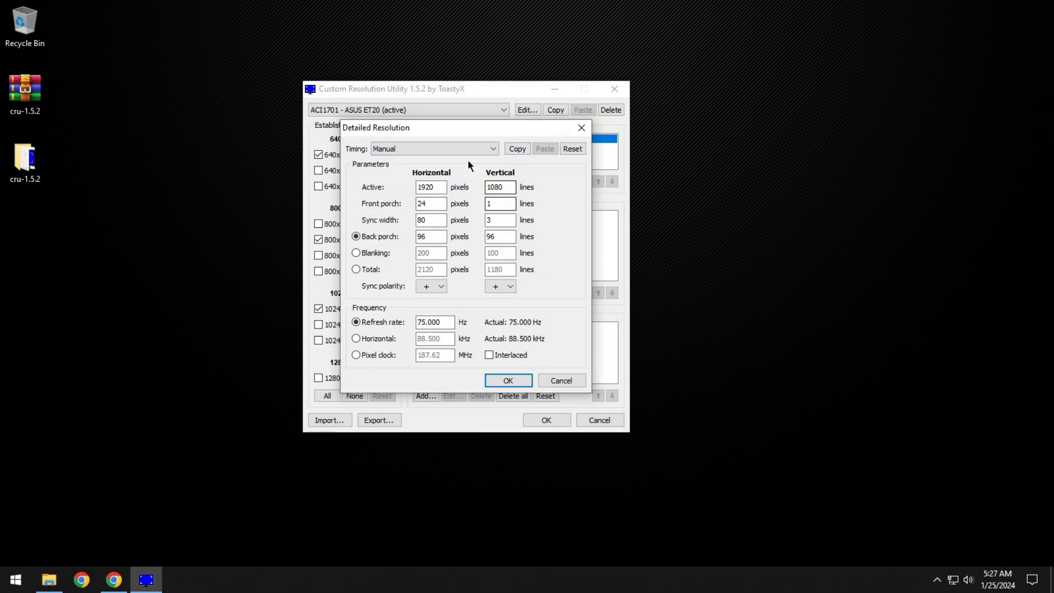
left_click(459, 149)
left_click(423, 169)
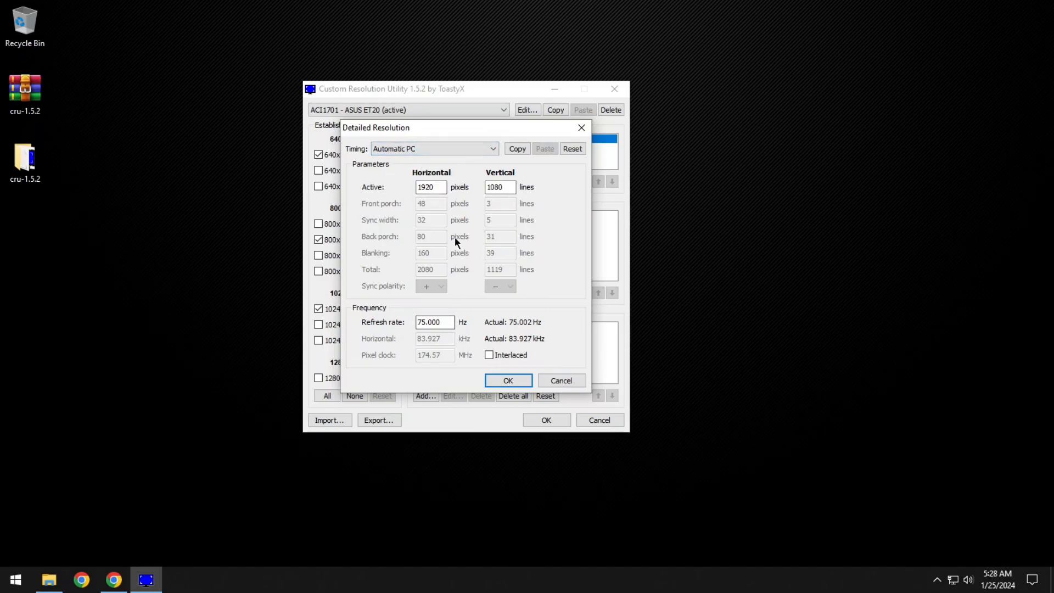
Set the active size to 1600 pixels by 900 lines and add the detailed resolution to the list.
double_click(430, 187)
type("1600")
double_click(513, 185)
type("900")
left_click(508, 380)
Start another detailed resolution with an active size of 1920 horizontal pixels and 1080 vertical lines.
left_click(426, 181)
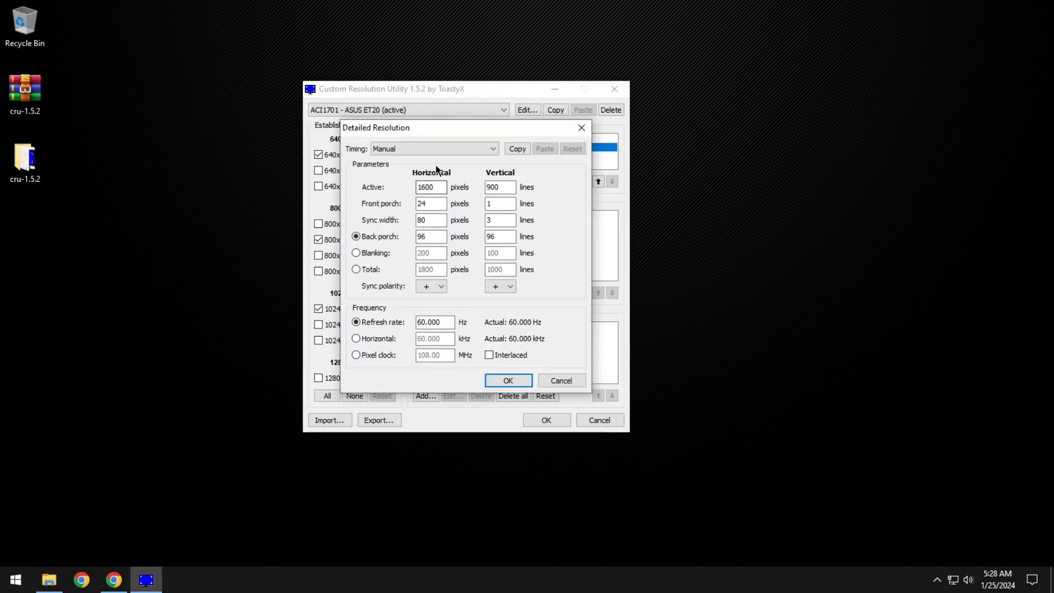
double_click(418, 189)
type("1920")
double_click(494, 187)
type("11")
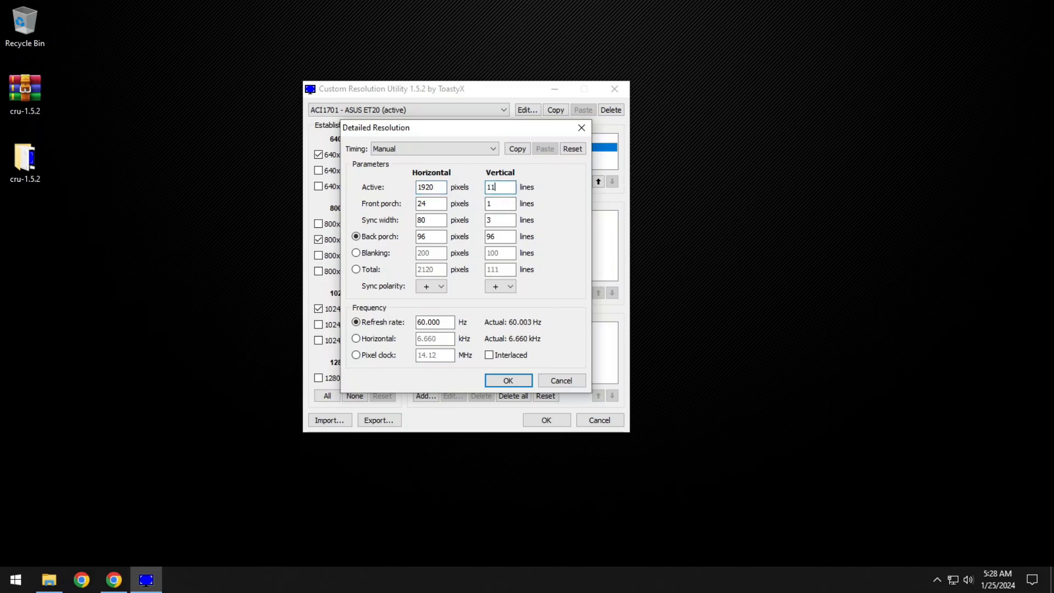
key("BackSpace")
type("080")
Set the 1920x1080 resolution's timing to Automatic PC and its refresh rate to 75 Hz, and add it to the detailed resolutions.
left_click(407, 149)
left_click(393, 169)
left_click_drag(447, 322, 407, 325)
type("67")
key("BackSpace")
key("BackSpace")
type("75")
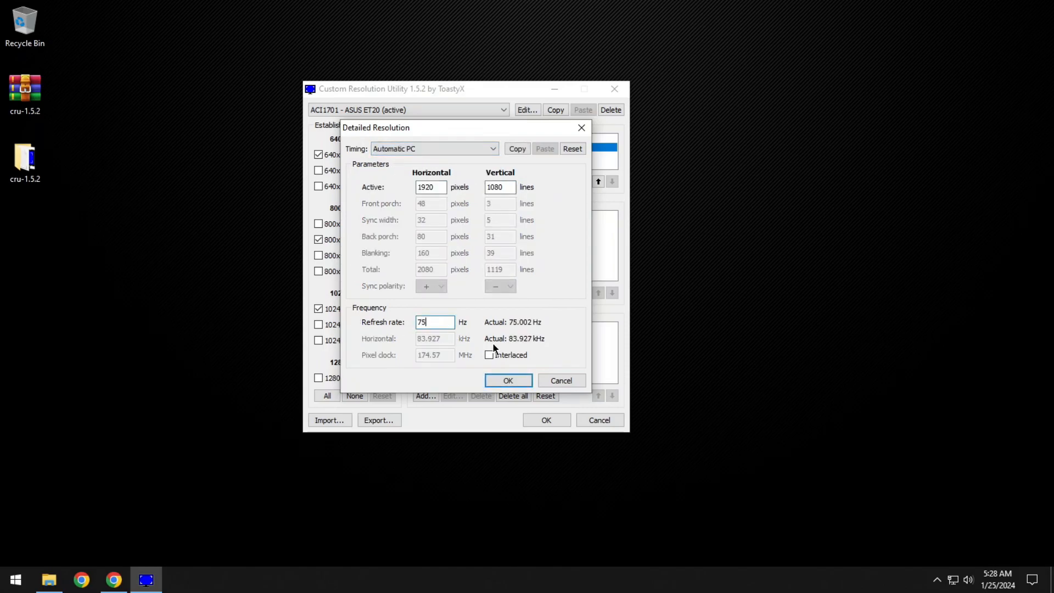
left_click_drag(461, 128, 748, 101)
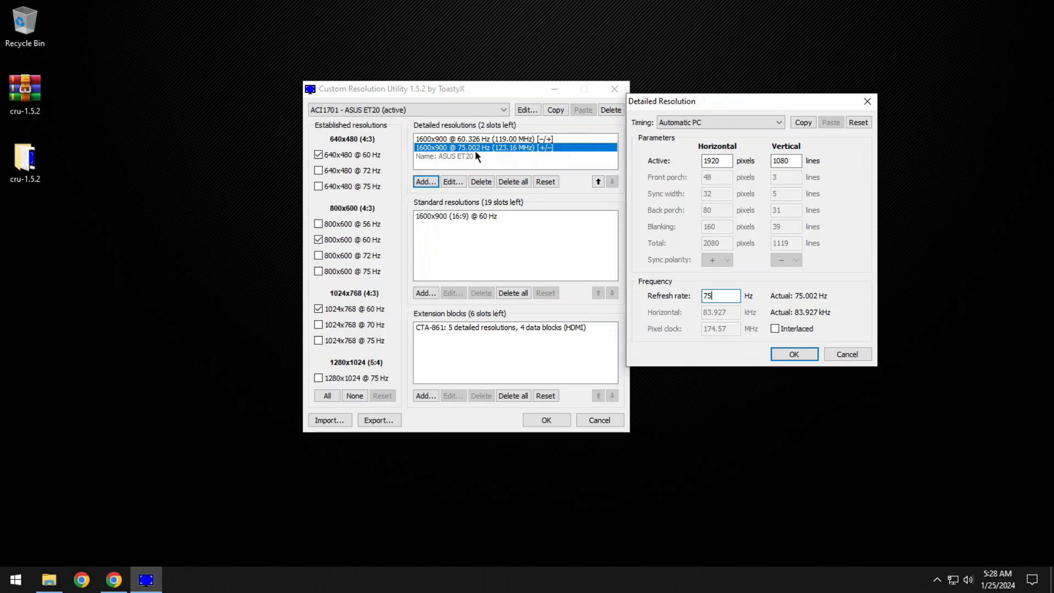
left_click_drag(701, 101, 725, 96)
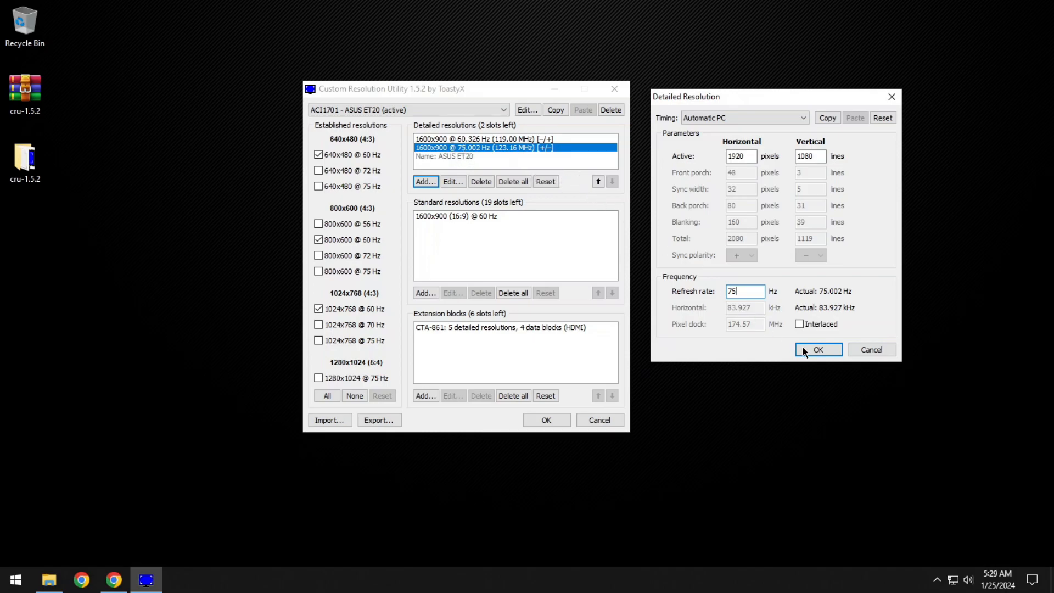
left_click(818, 350)
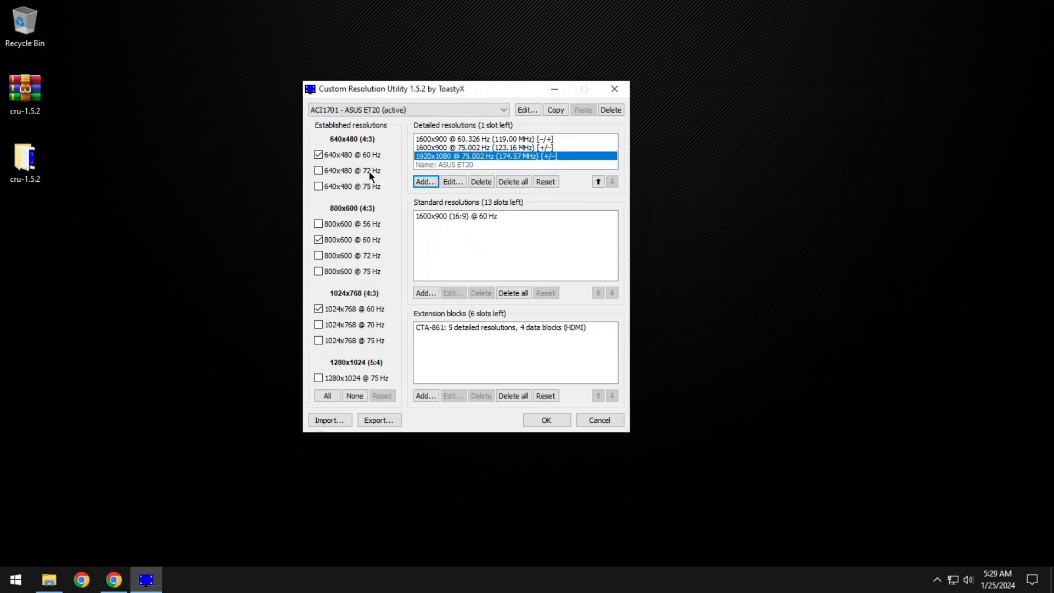
Add a 1600x900 (16:9) standard resolution with a refresh rate of 75 Hz.
left_click(446, 225)
left_click(428, 295)
left_click_drag(447, 216, 709, 212)
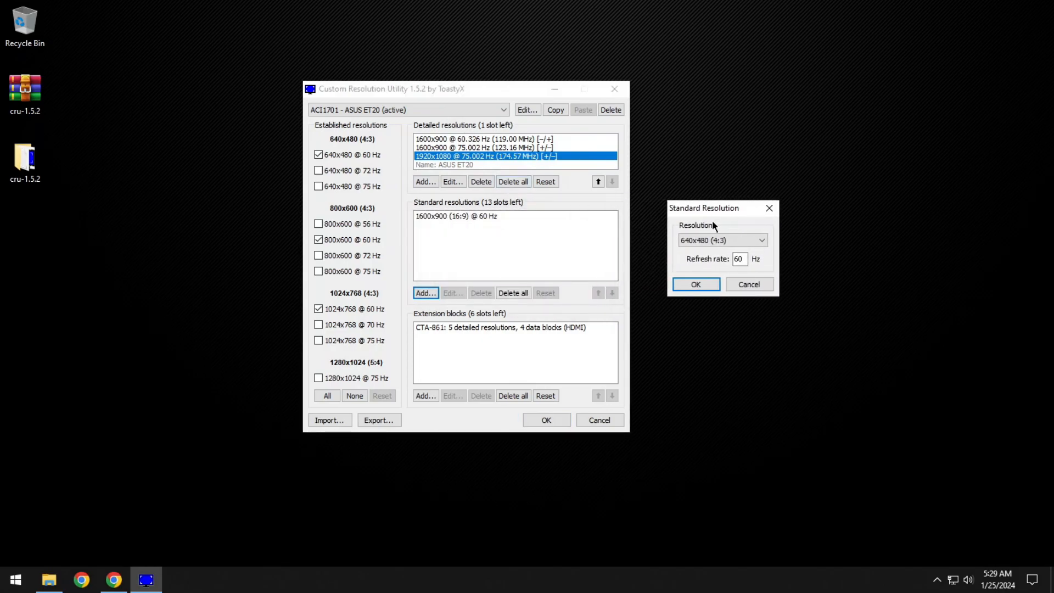
left_click(716, 240)
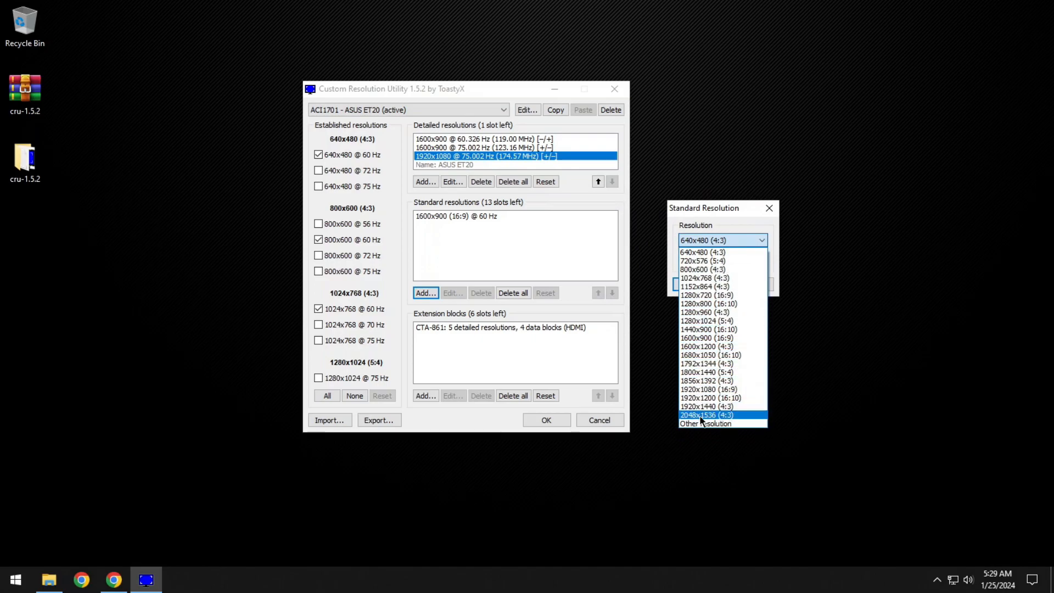
left_click(708, 338)
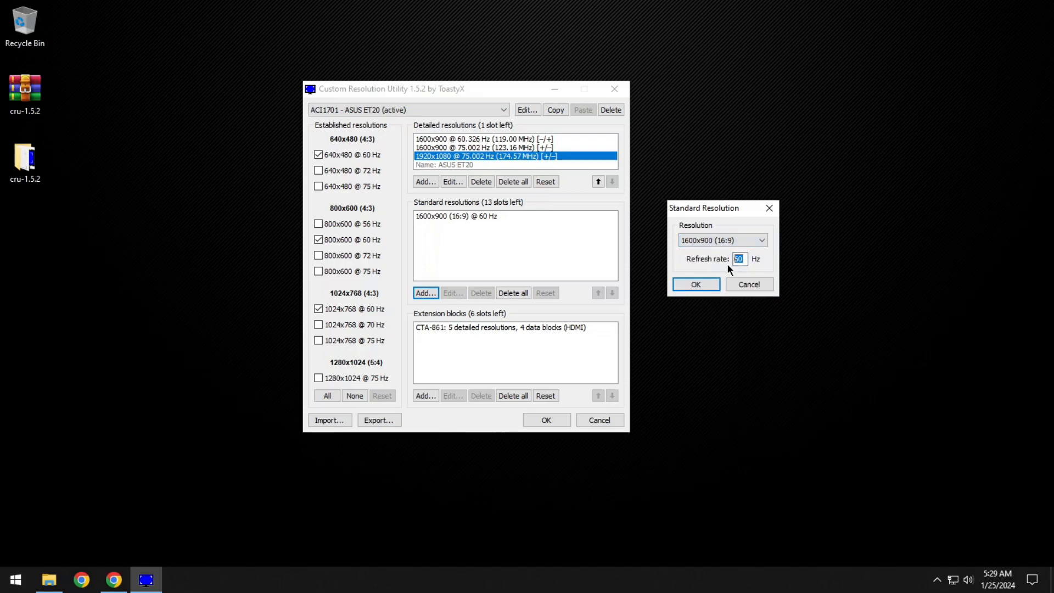
type("75")
left_click(707, 284)
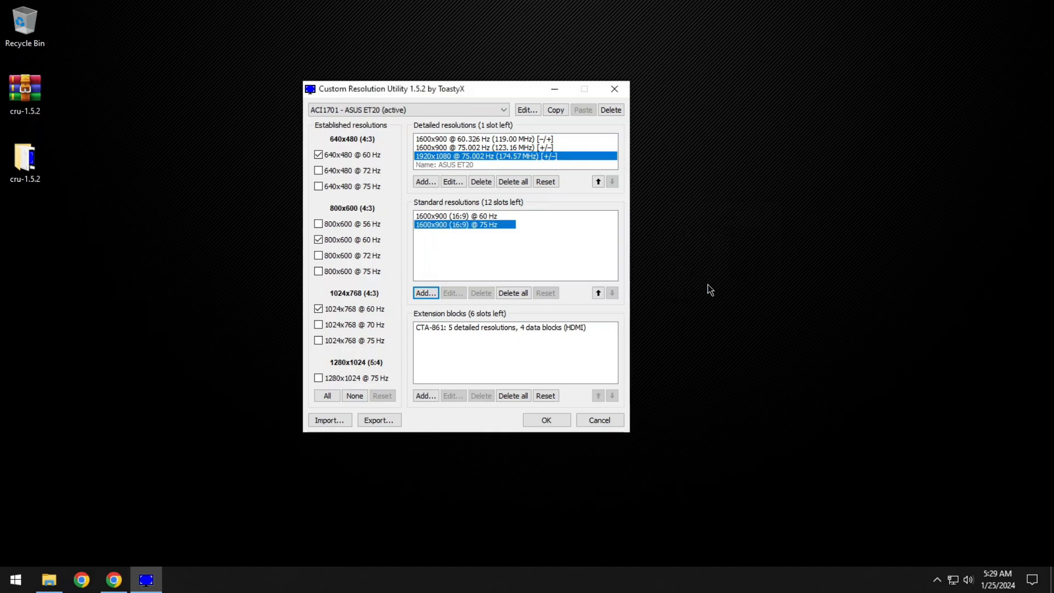
Add a 1920x1080 (16:9) standard resolution with a refresh rate of 75 Hz.
left_click(426, 292)
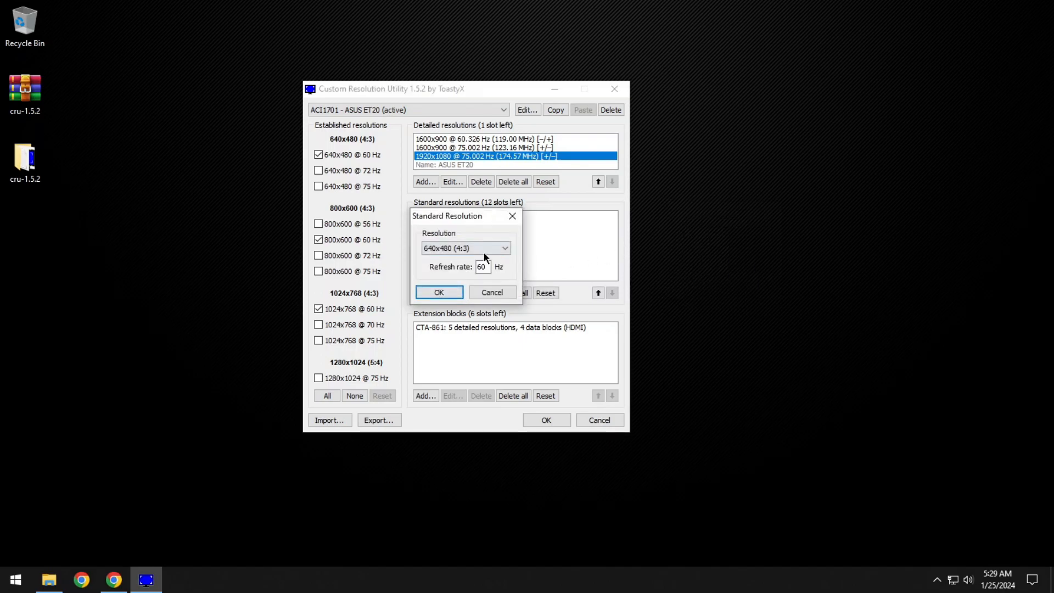
left_click(483, 252)
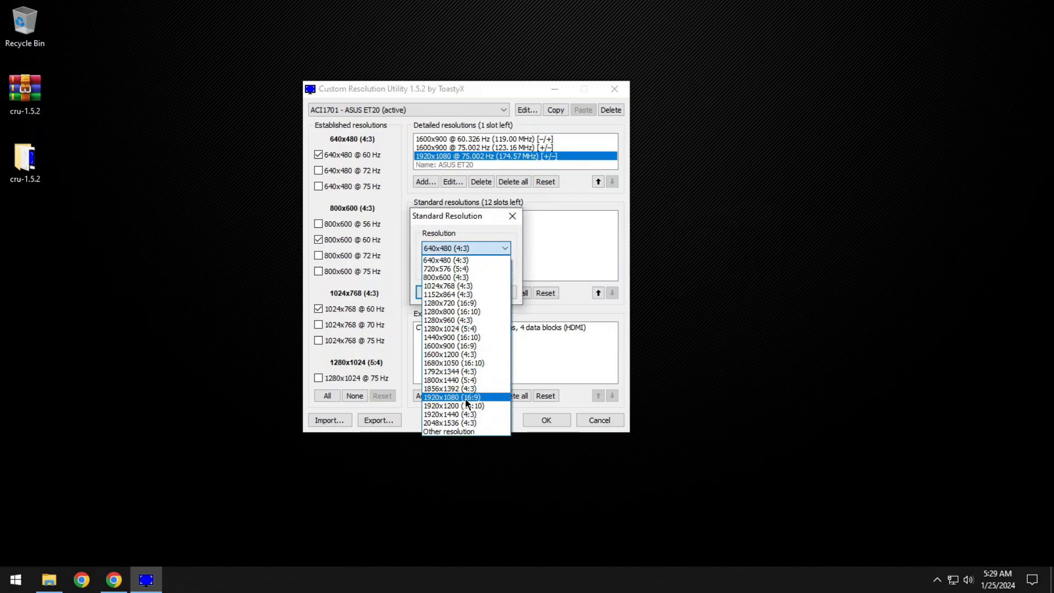
left_click(465, 397)
double_click(481, 267)
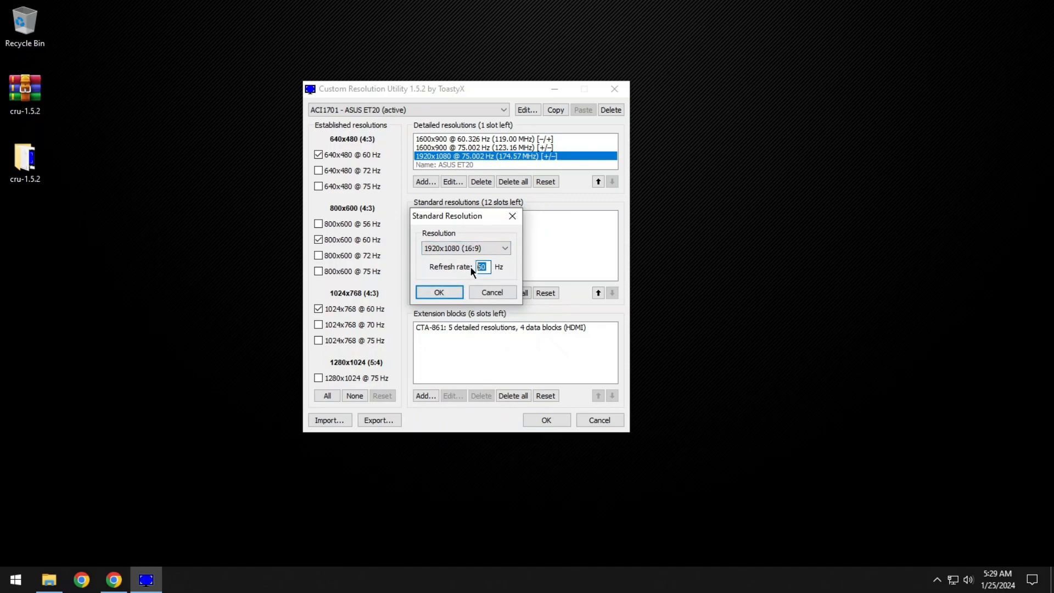
type("75")
left_click(460, 292)
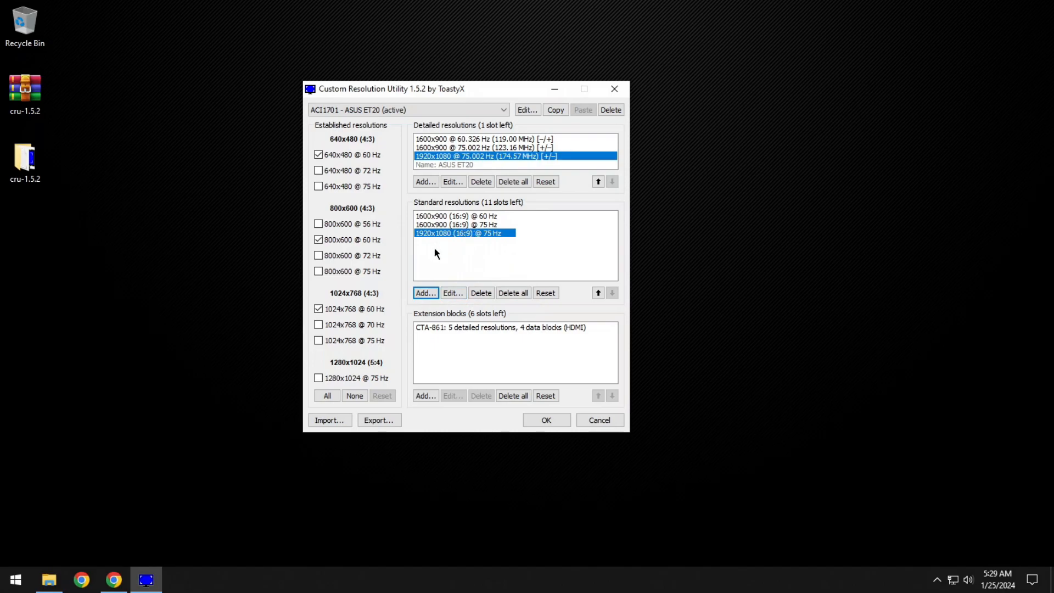
left_click(427, 292)
left_click(488, 248)
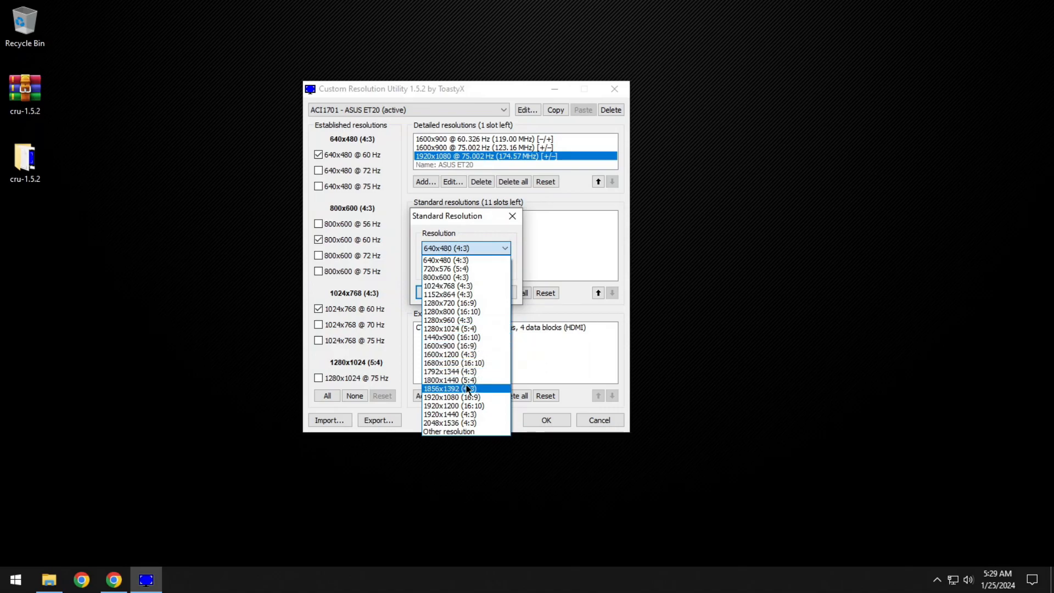
left_click(452, 431)
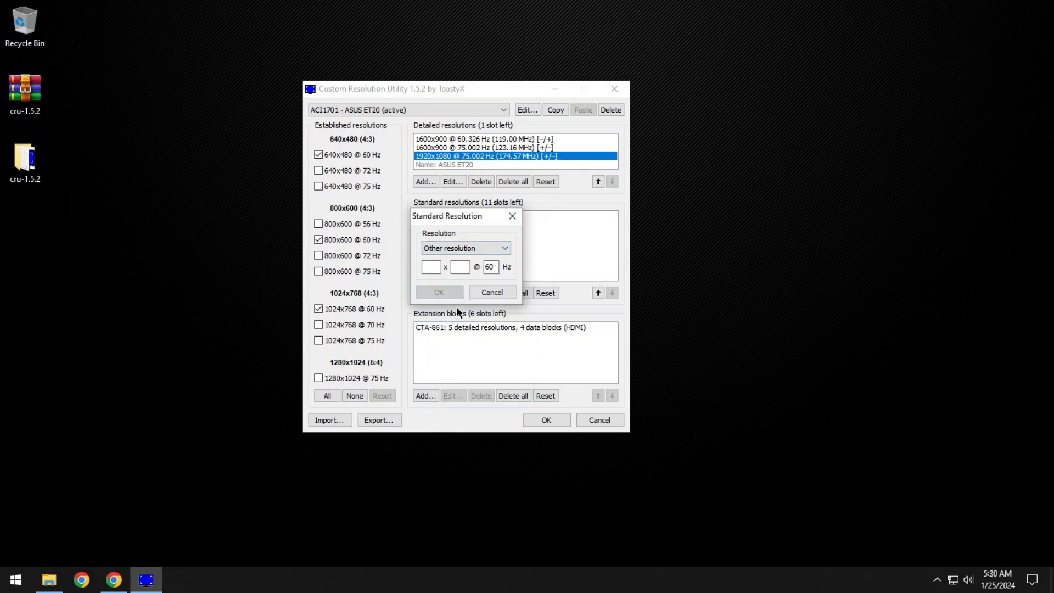
left_click(457, 269)
left_click_drag(495, 267, 483, 267)
left_click(493, 292)
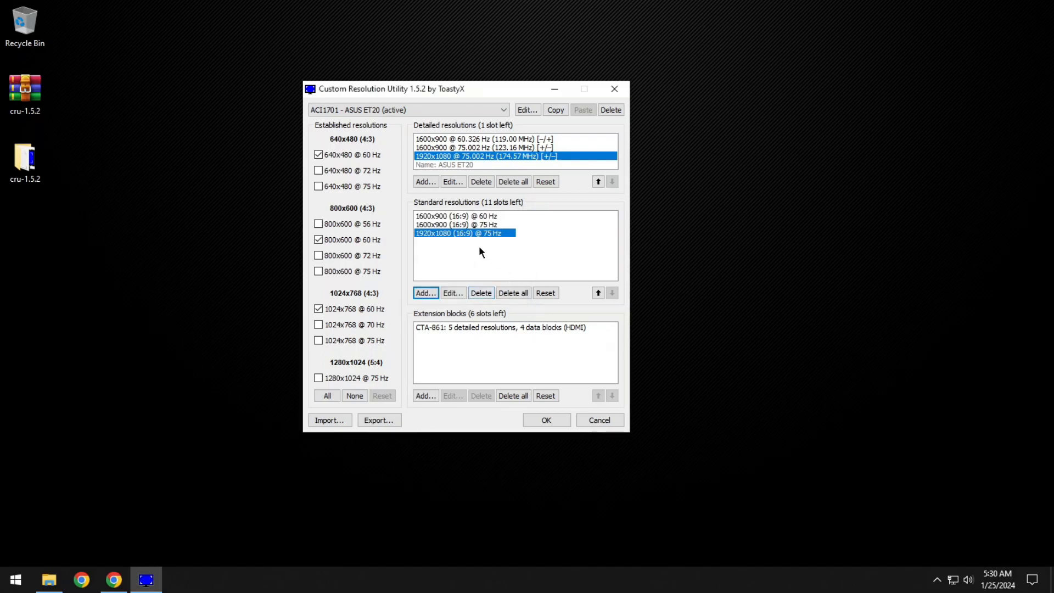
Save the edited resolution lists for the ASUS ET20 and close CRU.
left_click_drag(436, 87, 485, 83)
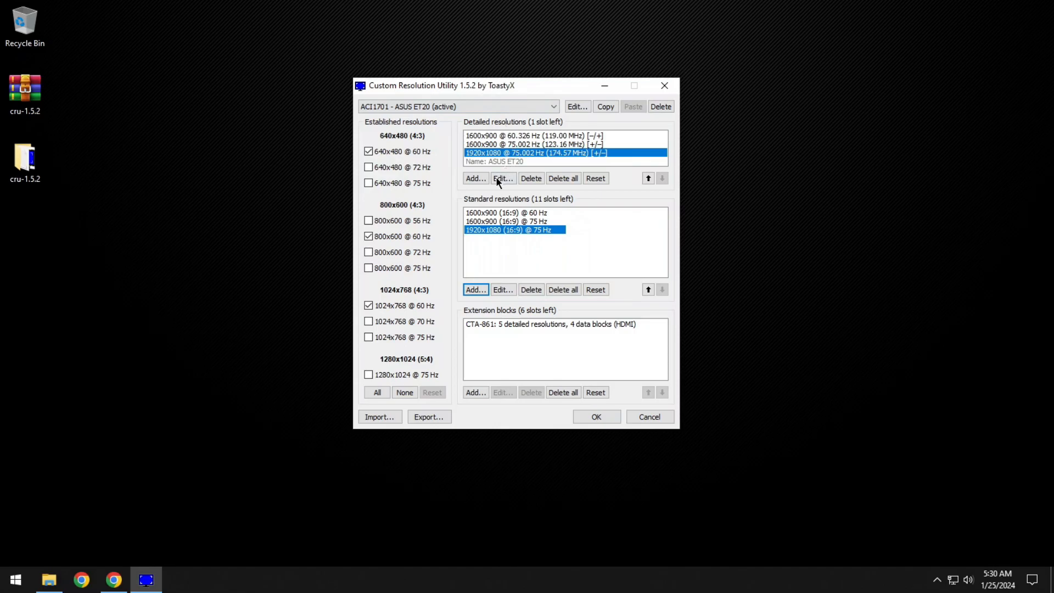
left_click(586, 416)
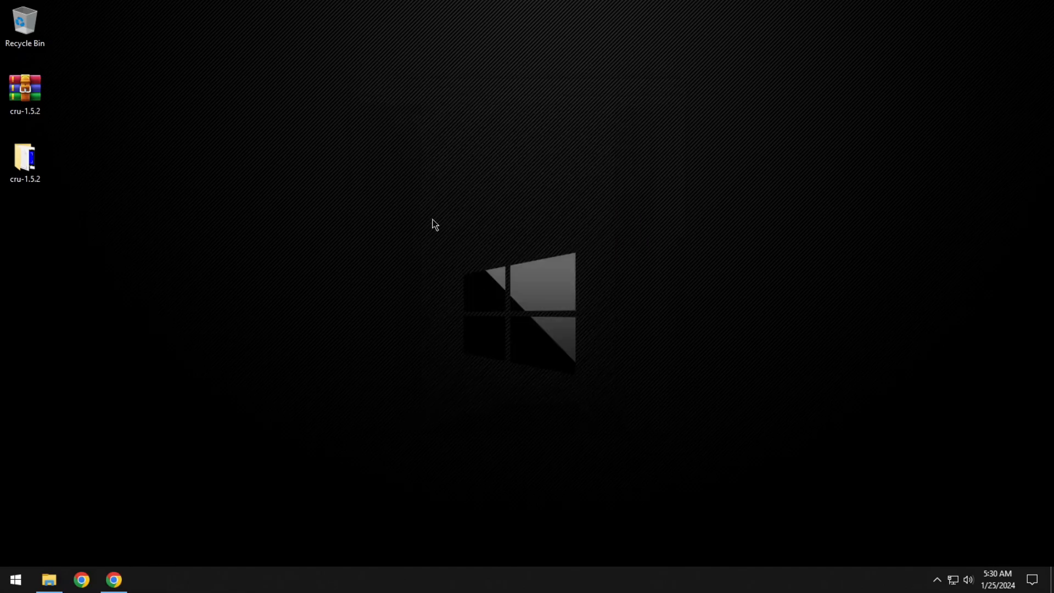
Check the available display resolutions and the ASUS ET20's refresh rates in the Windows display settings, and close Settings.
right_click(422, 172)
left_click(465, 308)
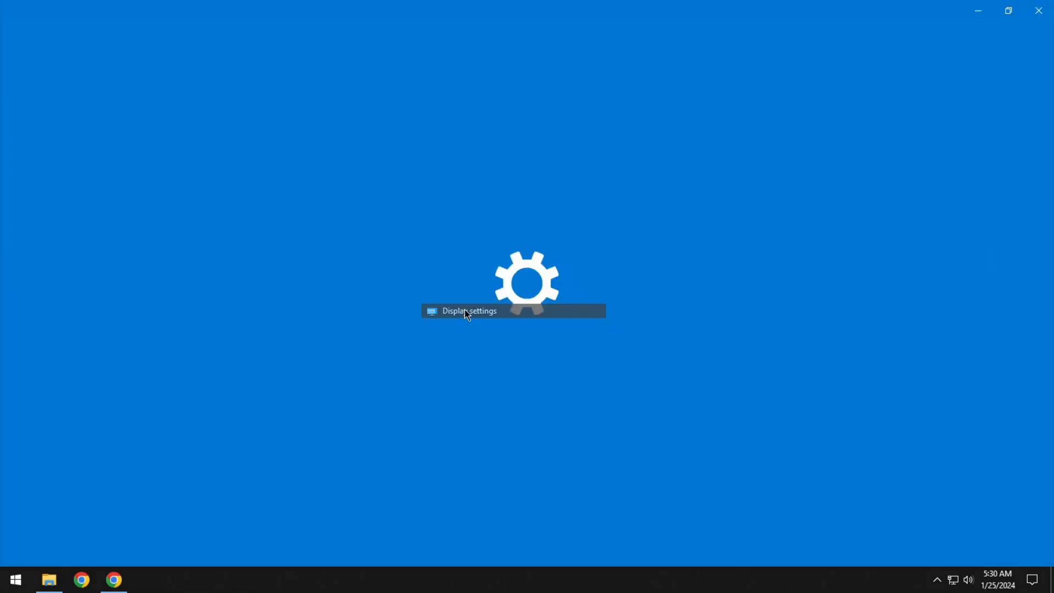
scroll(466, 299, "down", 3)
left_click(351, 291)
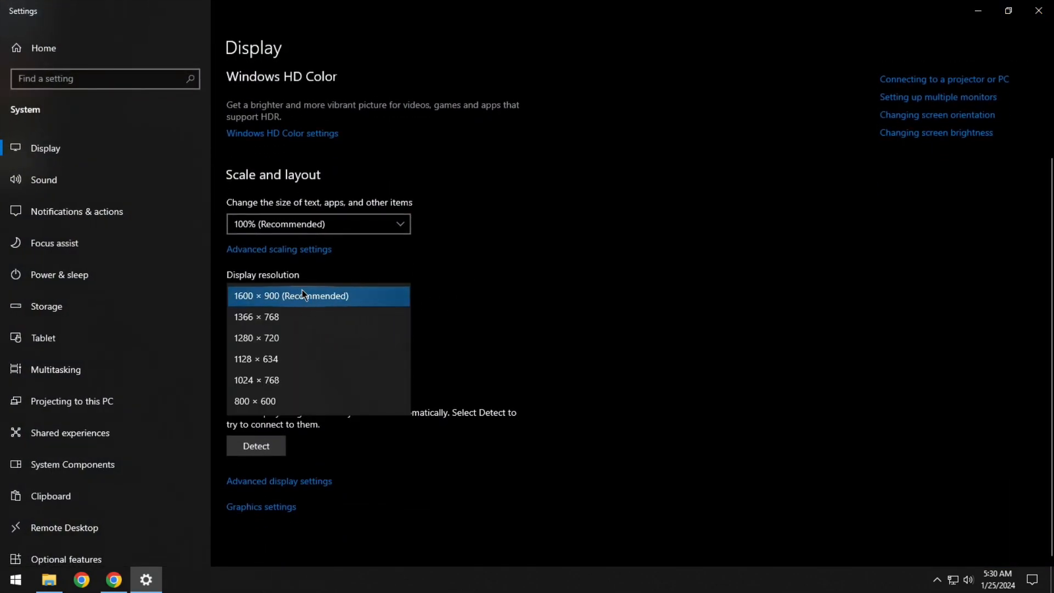
left_click(283, 482)
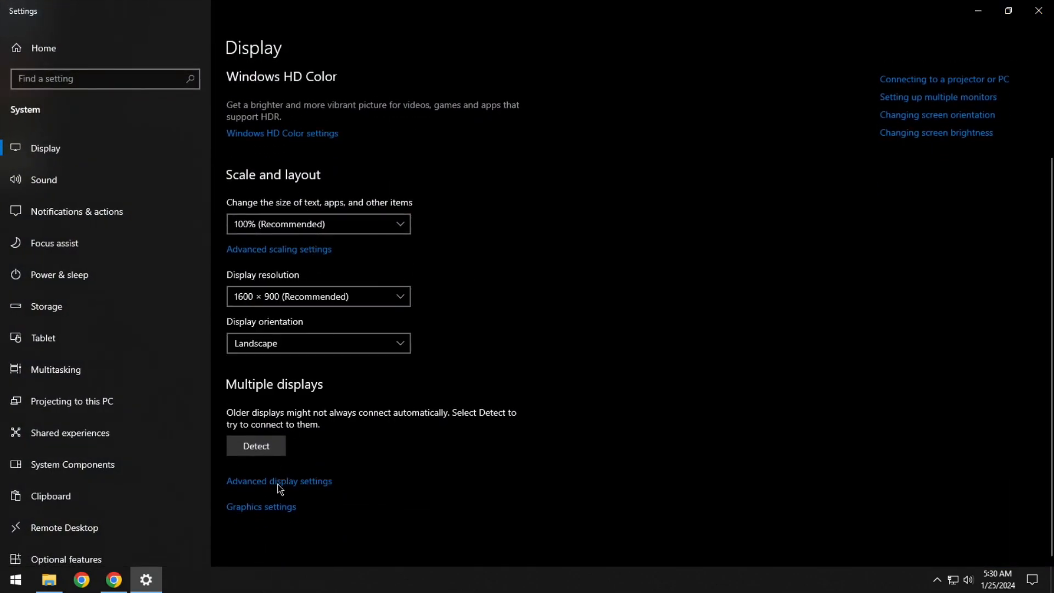
left_click(285, 482)
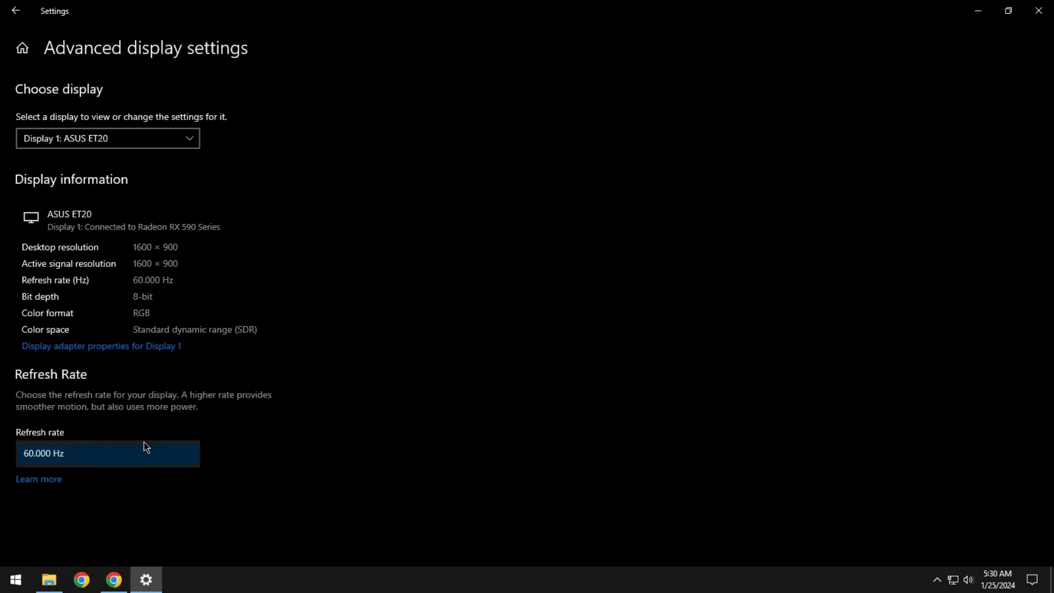
left_click(1047, 9)
Switch to the cru-1.5.2 folder in File Explorer and select the restart64 application.
left_click(61, 573)
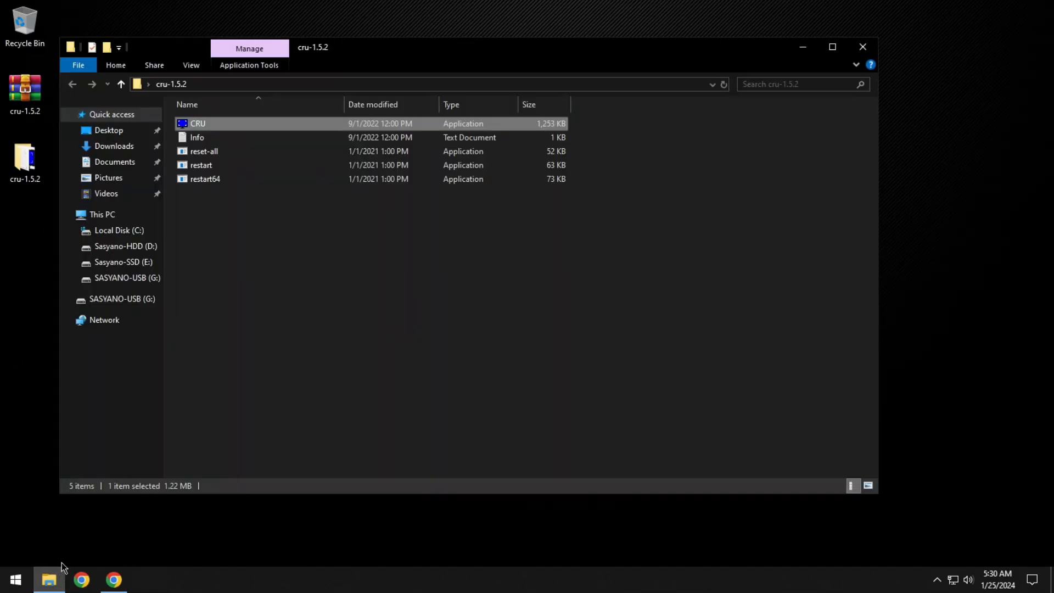
left_click(214, 183)
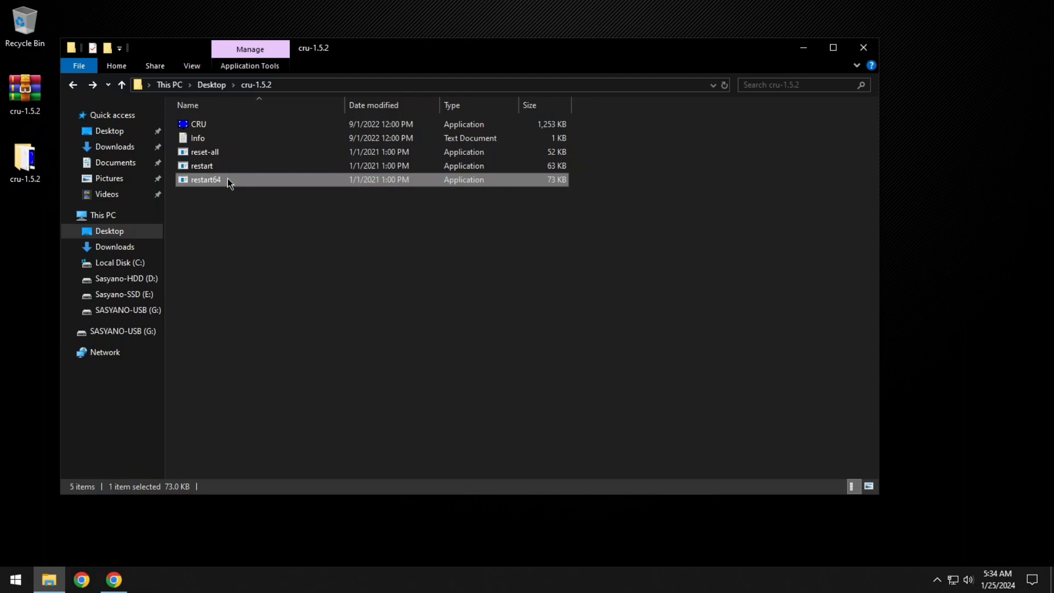
Open the Windows display settings and check which display resolutions are offered, keeping the current one.
right_click(867, 279)
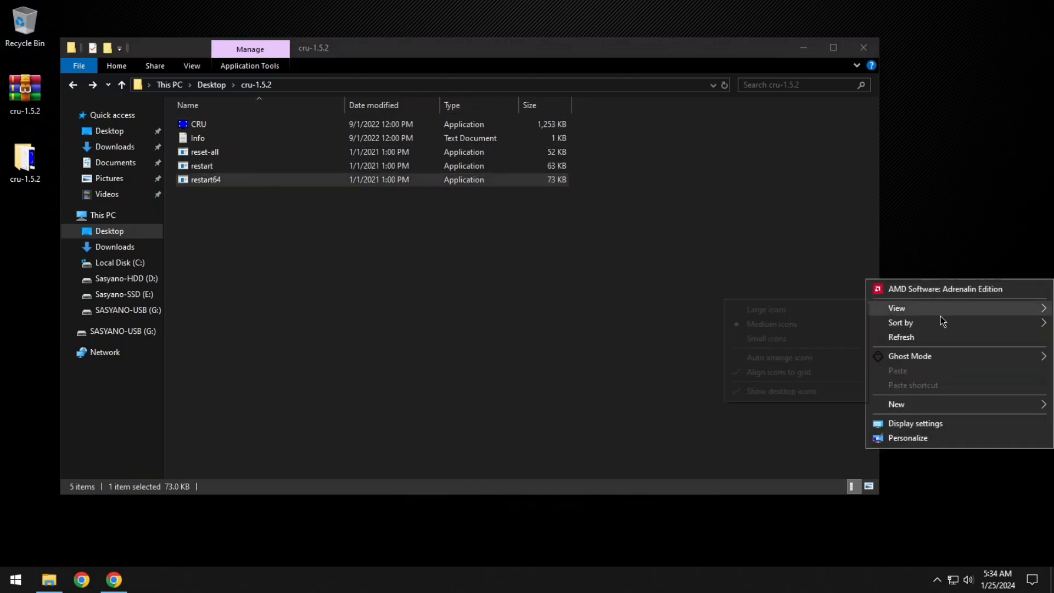
left_click(927, 427)
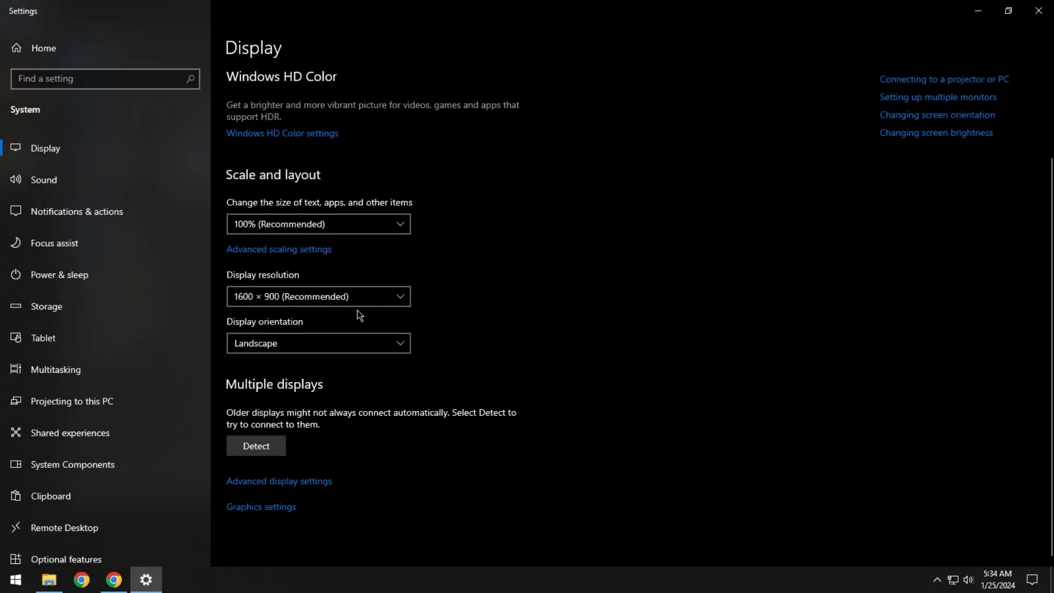
left_click(352, 301)
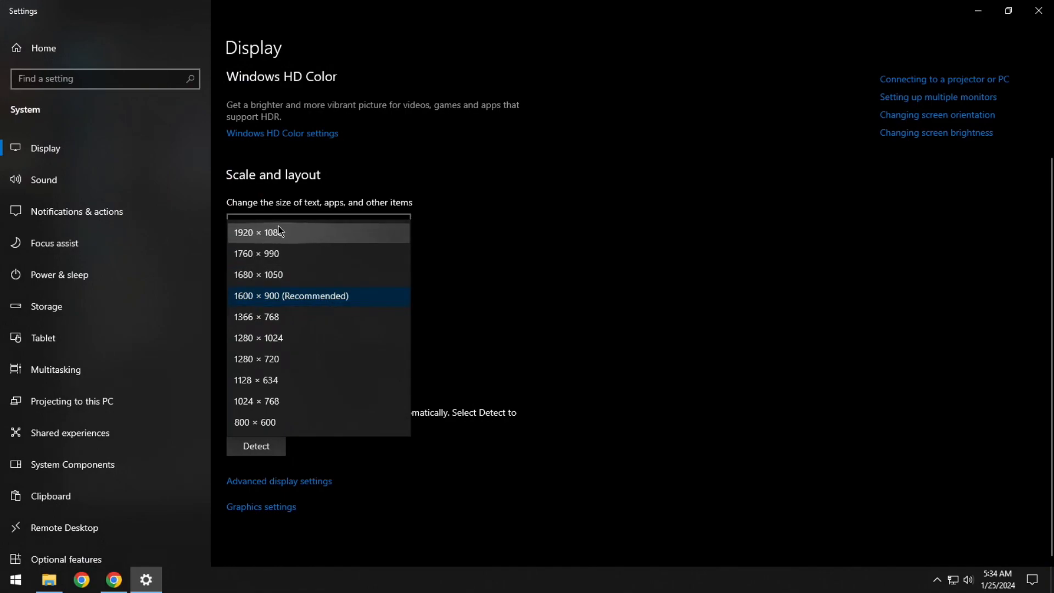
left_click(471, 294)
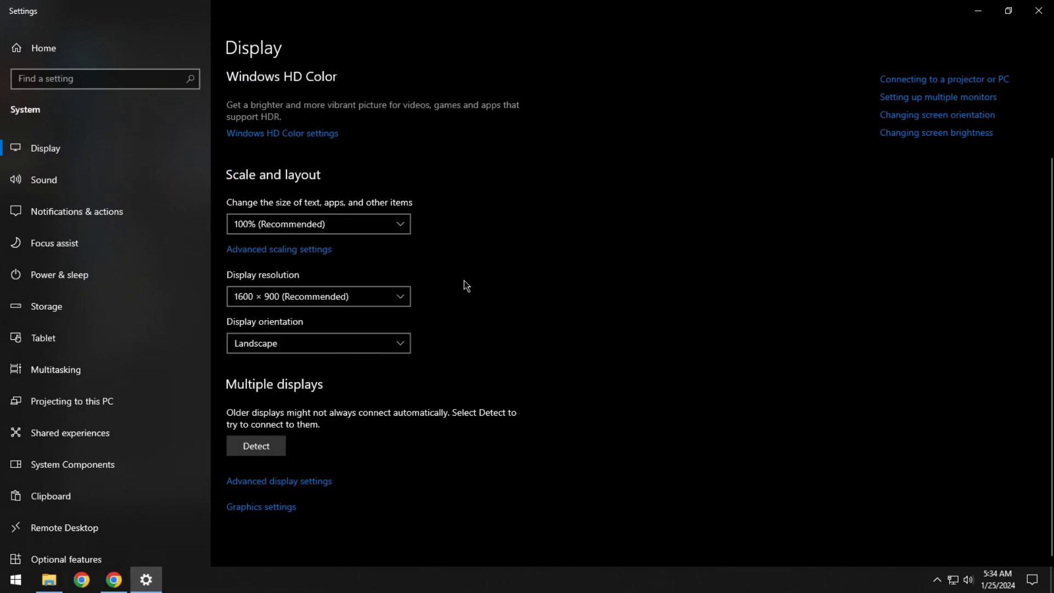
In the advanced display settings, switch the ASUS ET20's refresh rate to 60 Hz and set it back to 75 Hz.
left_click(313, 480)
left_click(179, 458)
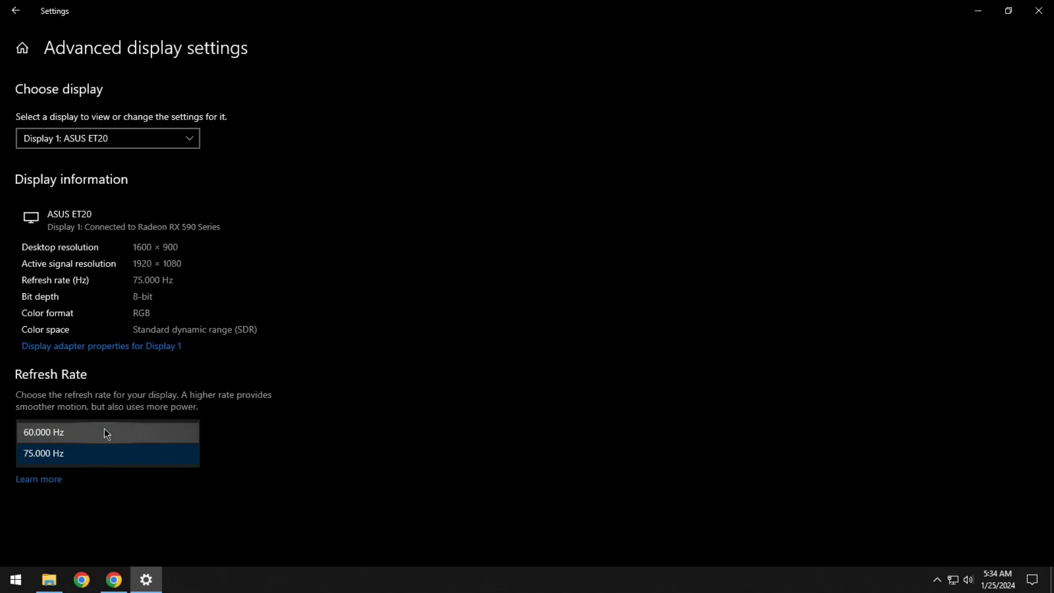
left_click(68, 433)
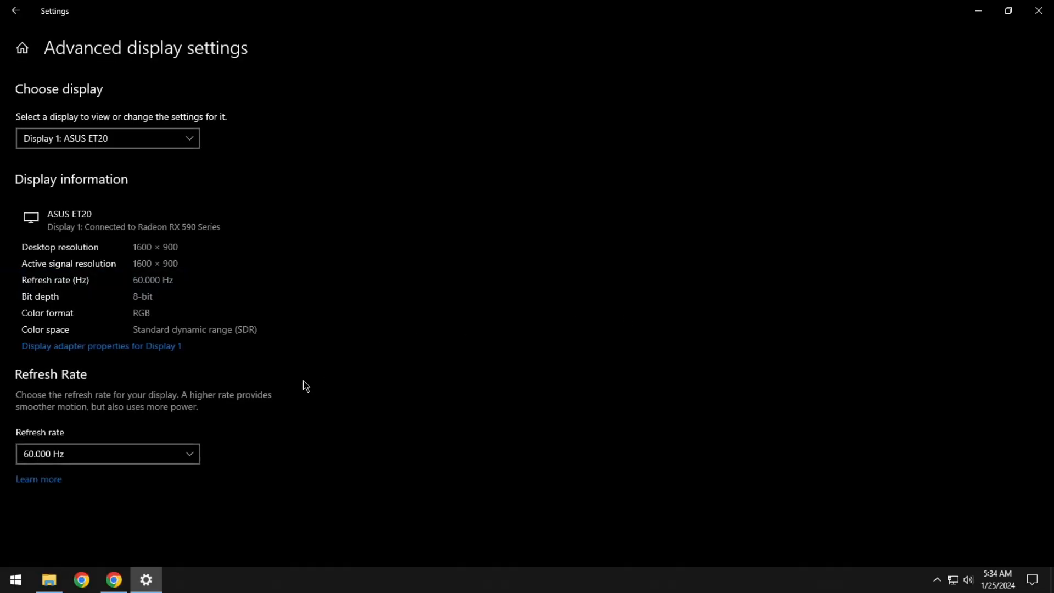
left_click(163, 456)
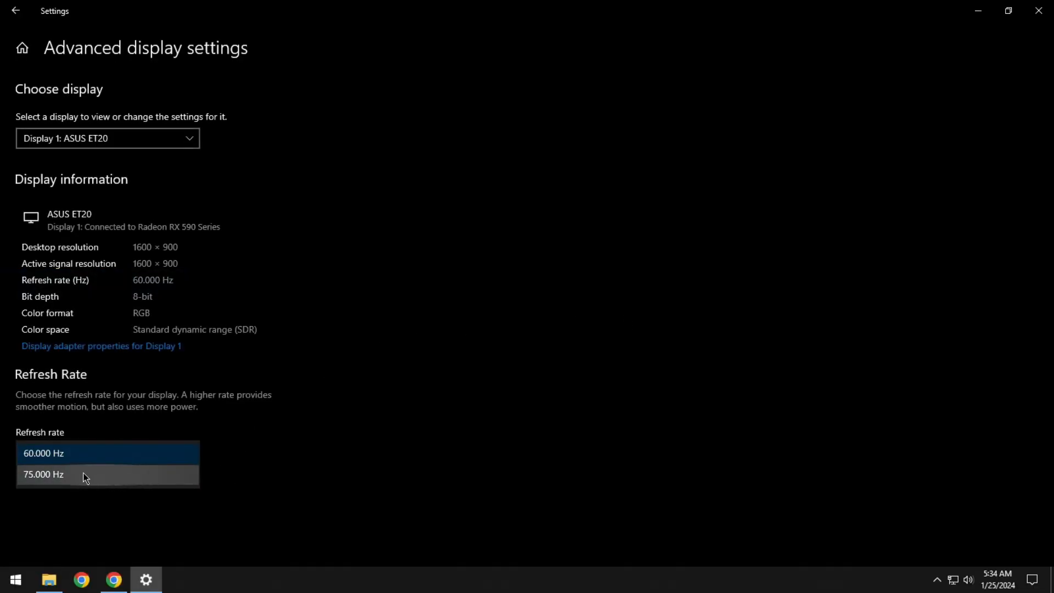
left_click(52, 475)
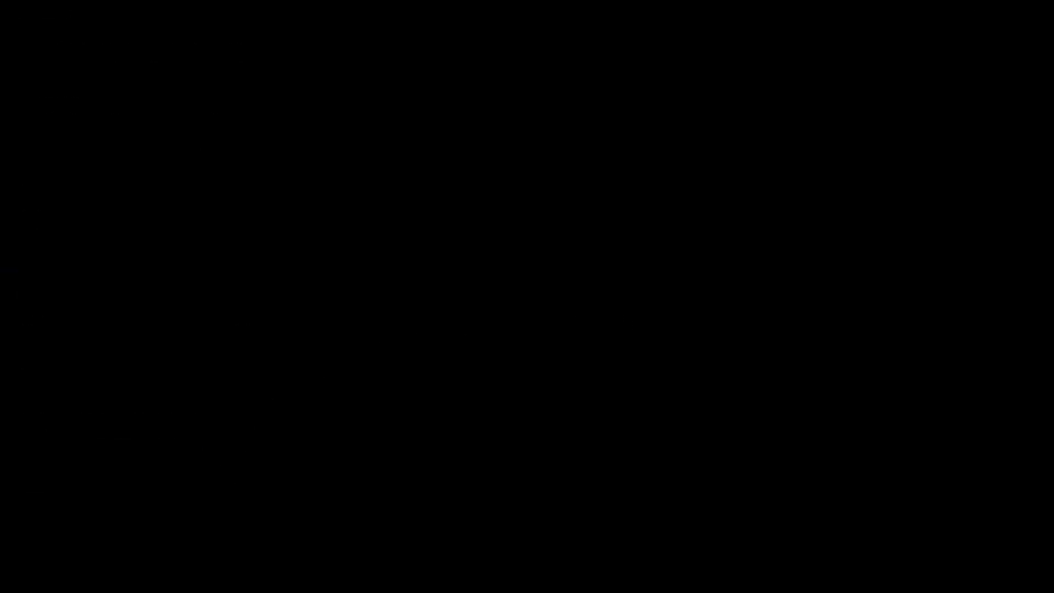